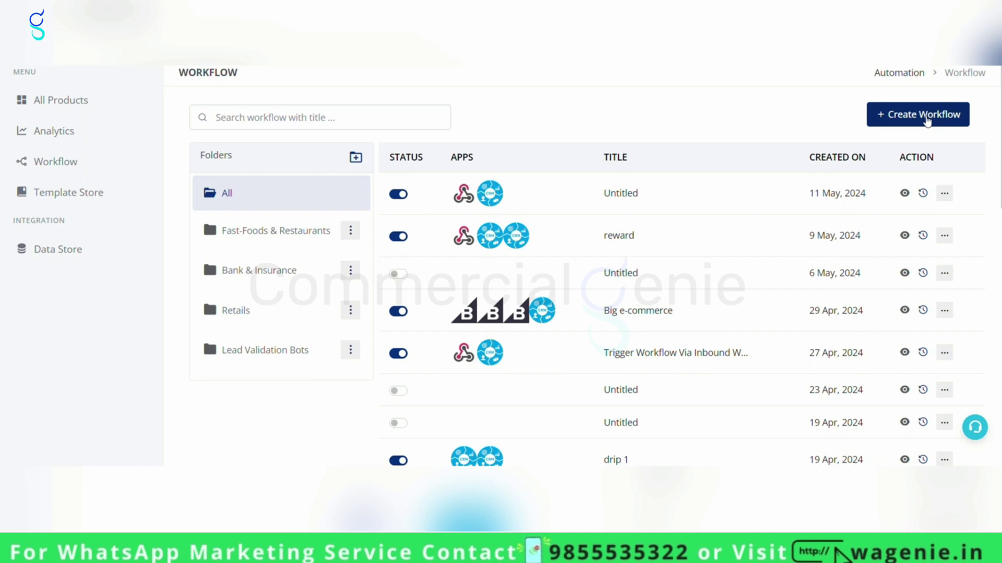
Start a new workflow with a Custom Webhook trigger.
click(926, 117)
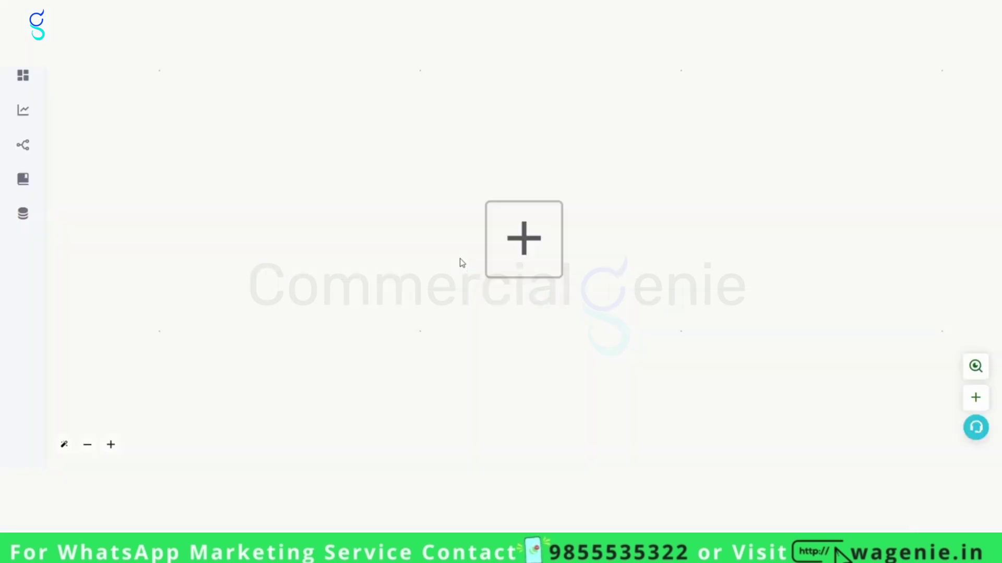
click(532, 239)
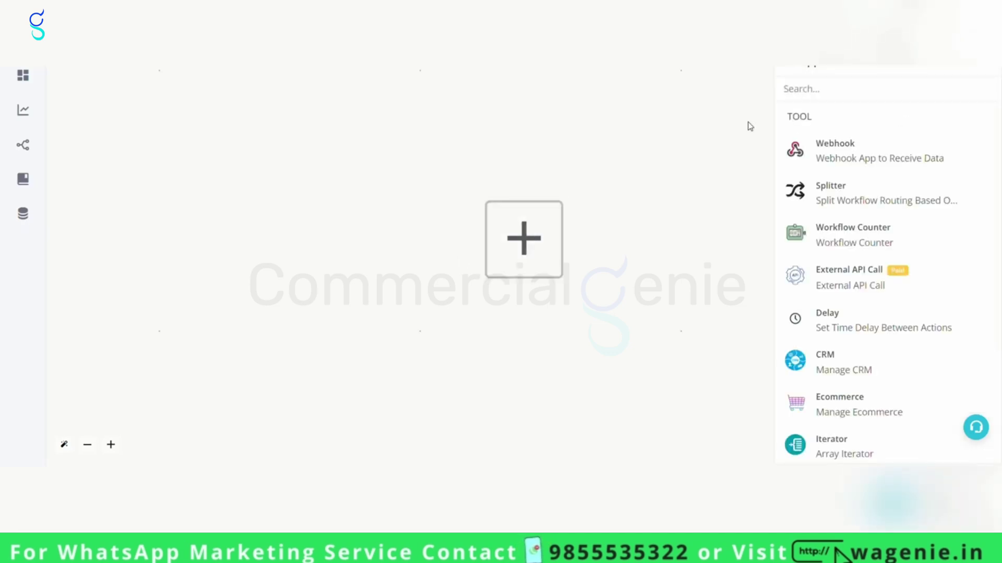
click(848, 153)
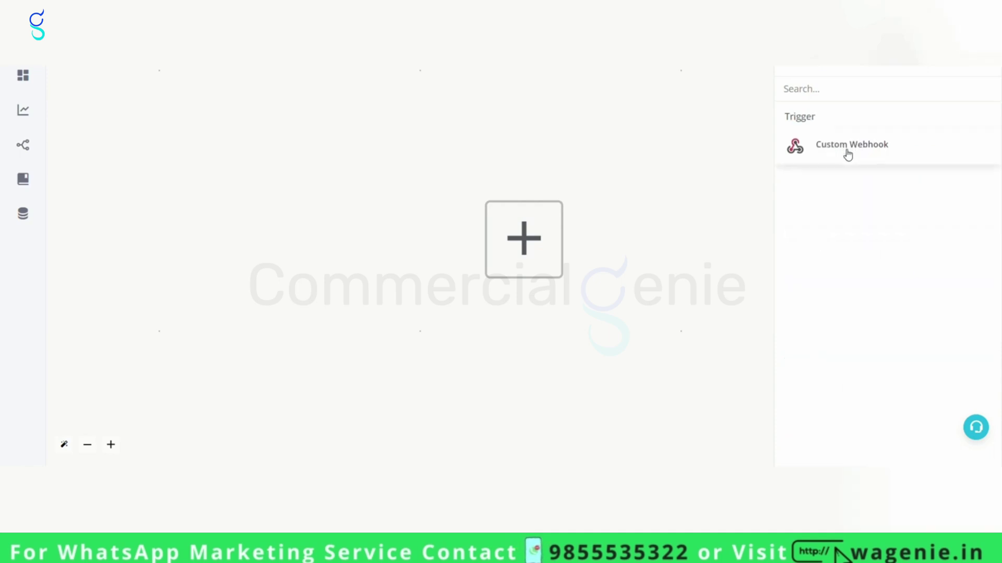
click(863, 151)
Title the webhook 'updates' and generate its hook URL.
click(878, 117)
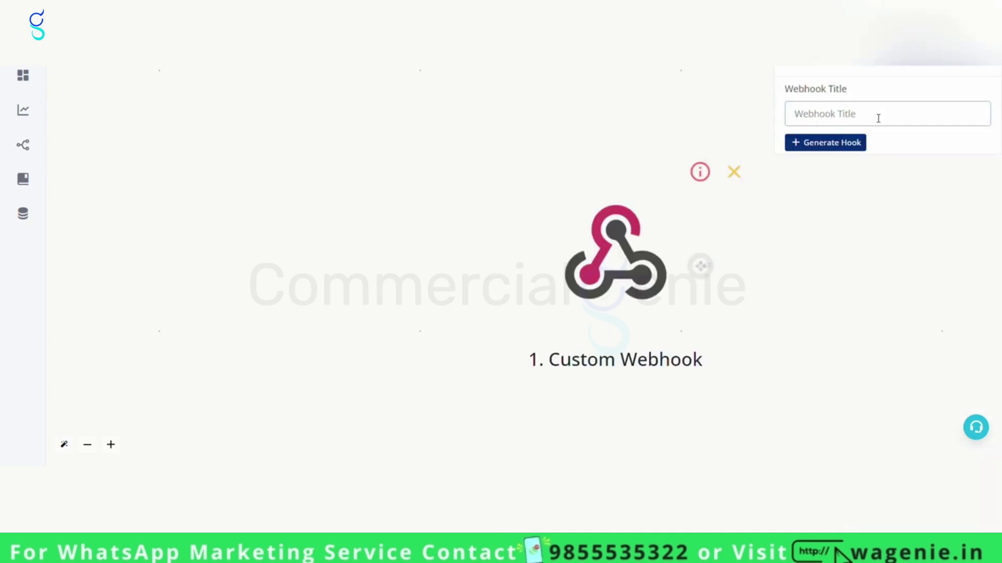
text(updates)
click(833, 145)
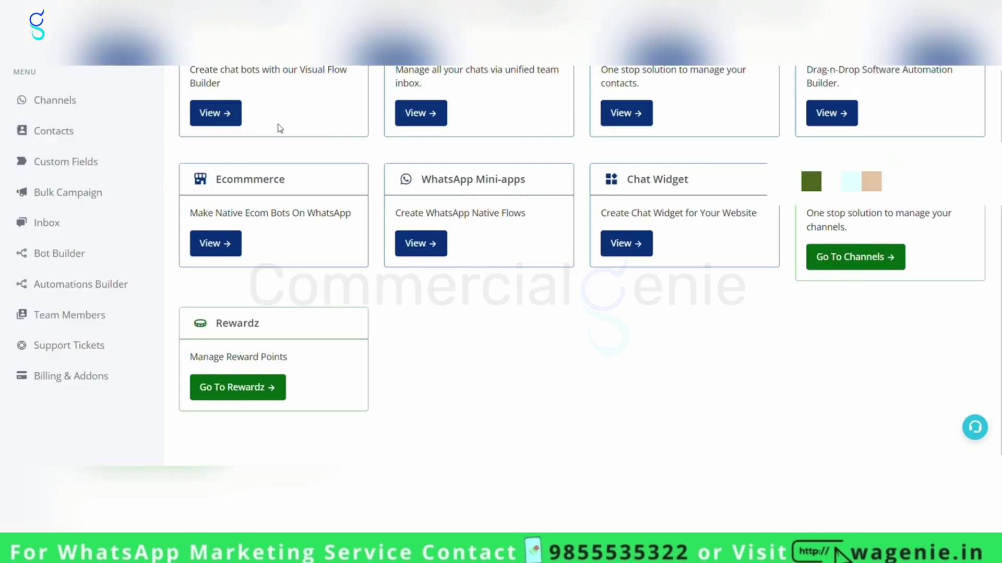
Create a Rewardz store titled 'tutorial' and start capturing incoming webhook data.
click(254, 387)
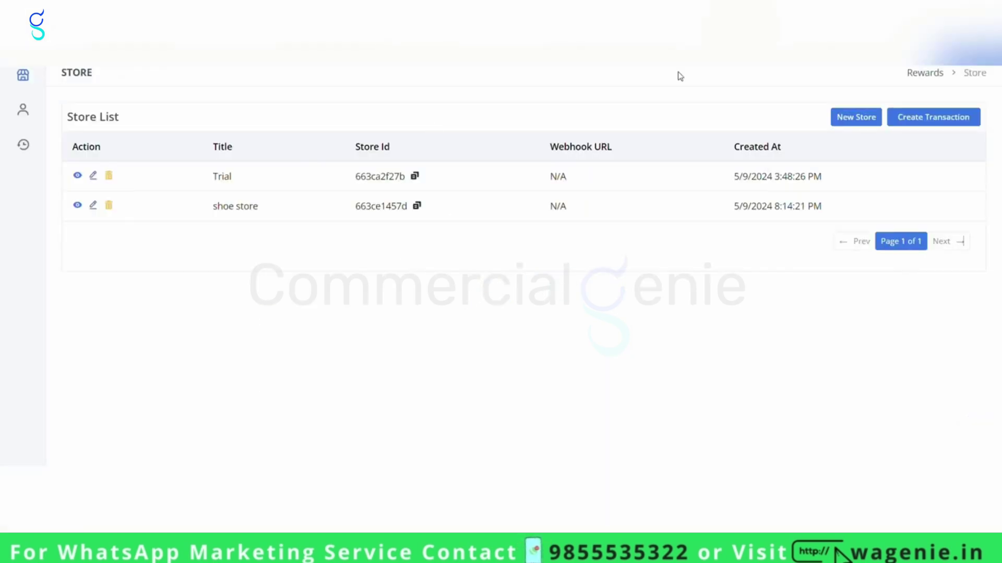
click(842, 122)
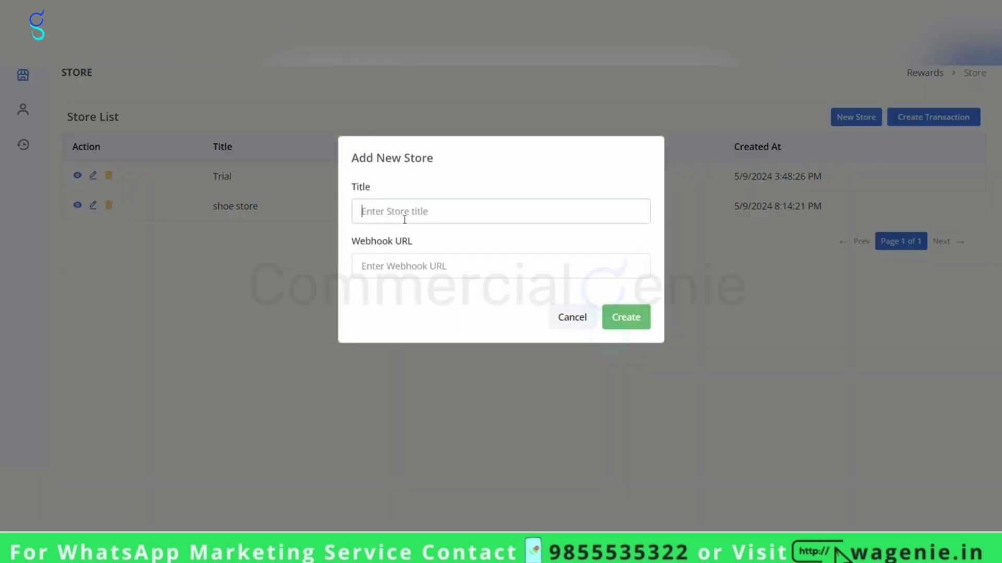
text(tutorial)
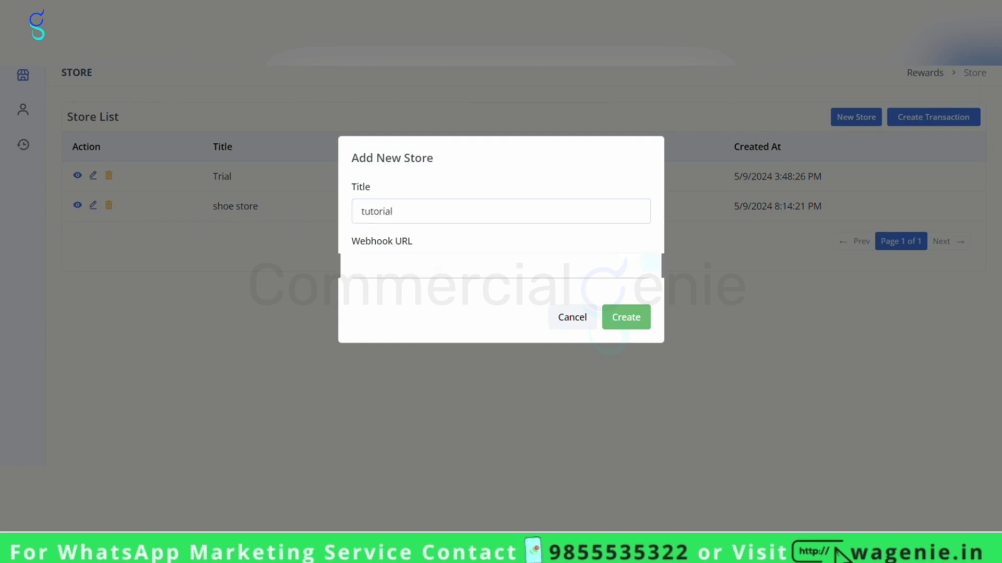
click(630, 325)
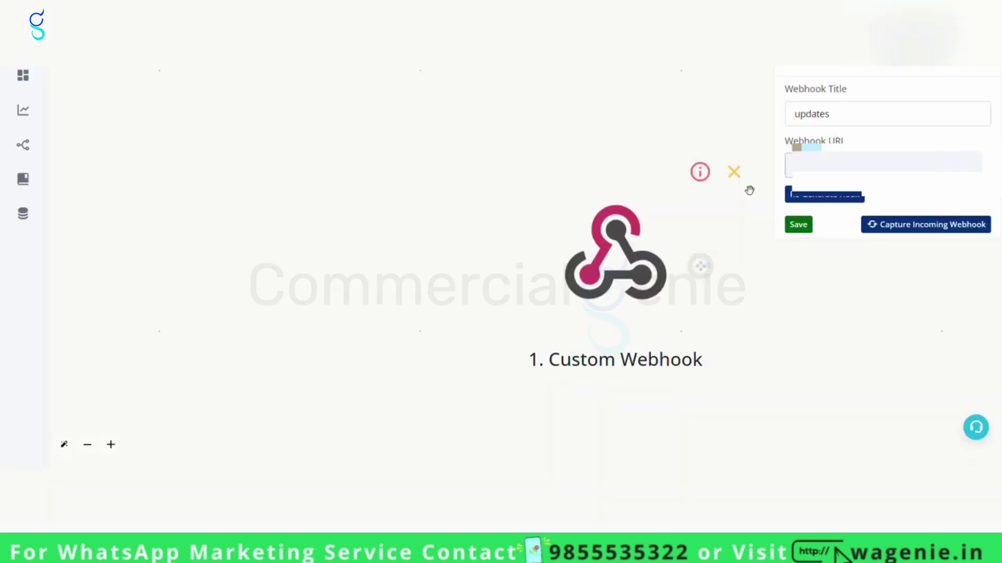
click(925, 229)
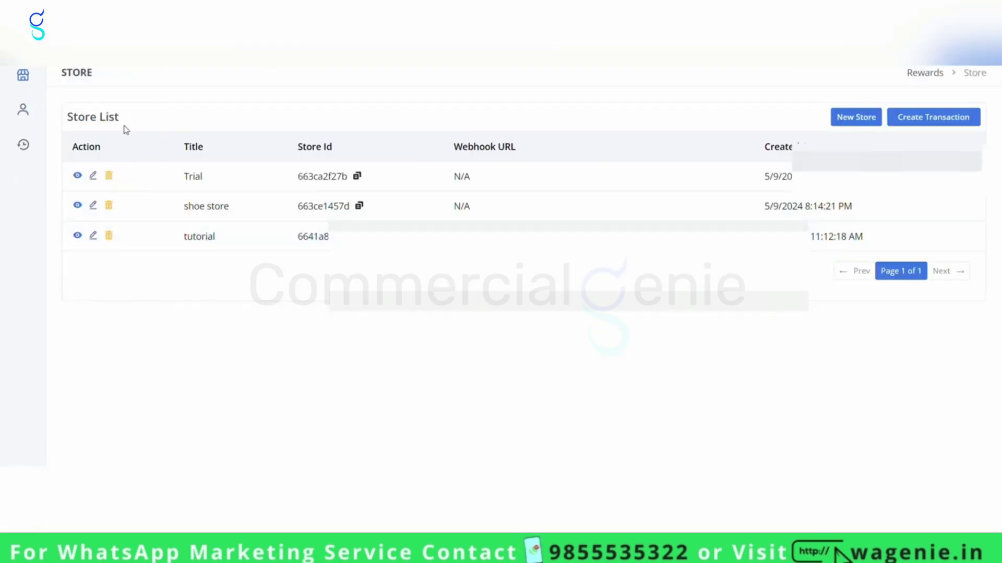
Add a new customer with name, WhatsApp number and transaction fields set to 0.
click(78, 236)
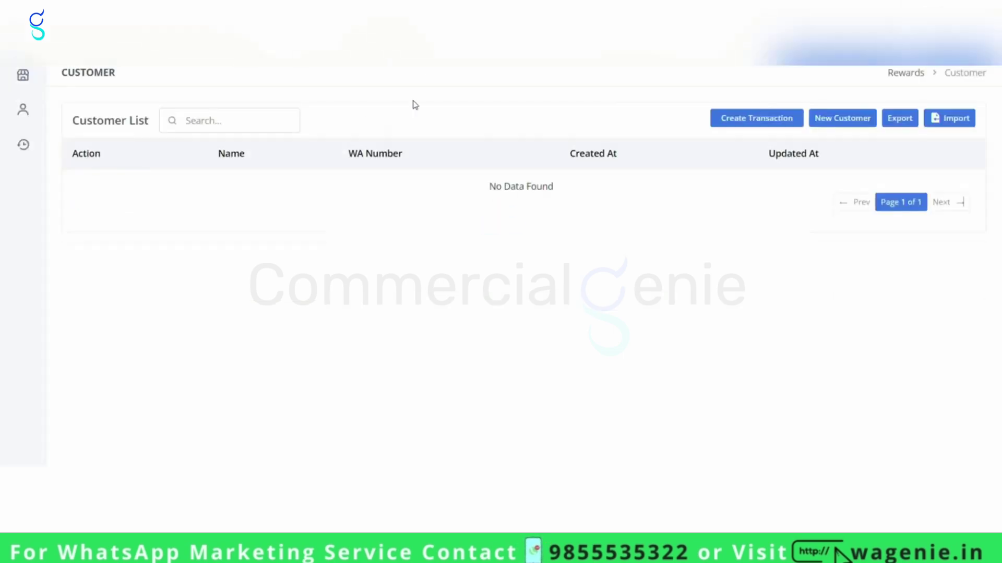
click(844, 123)
click(420, 108)
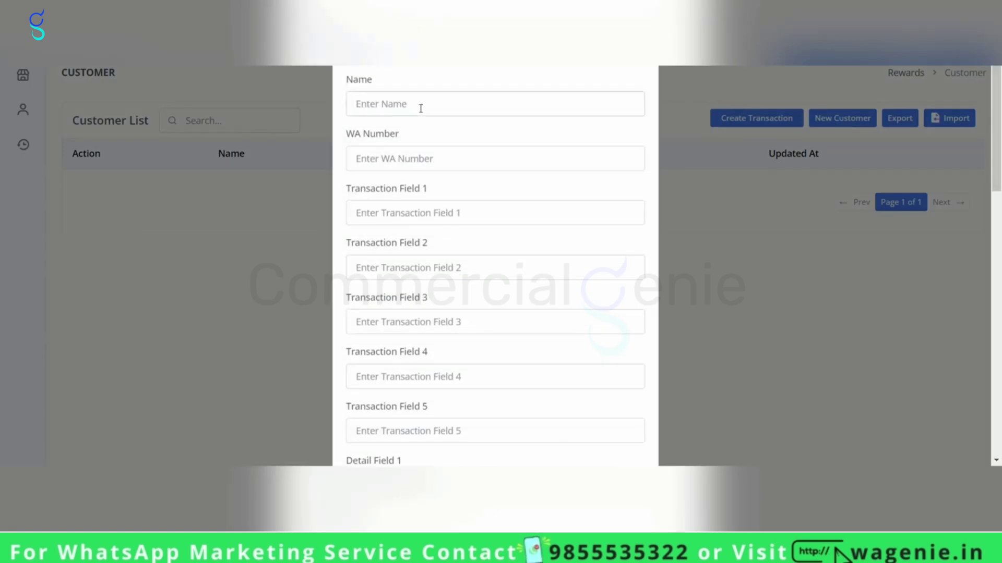
text(Chhavi)
click(401, 164)
text(9199999999999)
scroll(432, 105, down, 5)
scroll(426, 80, up, 4)
click(407, 163)
text(0)
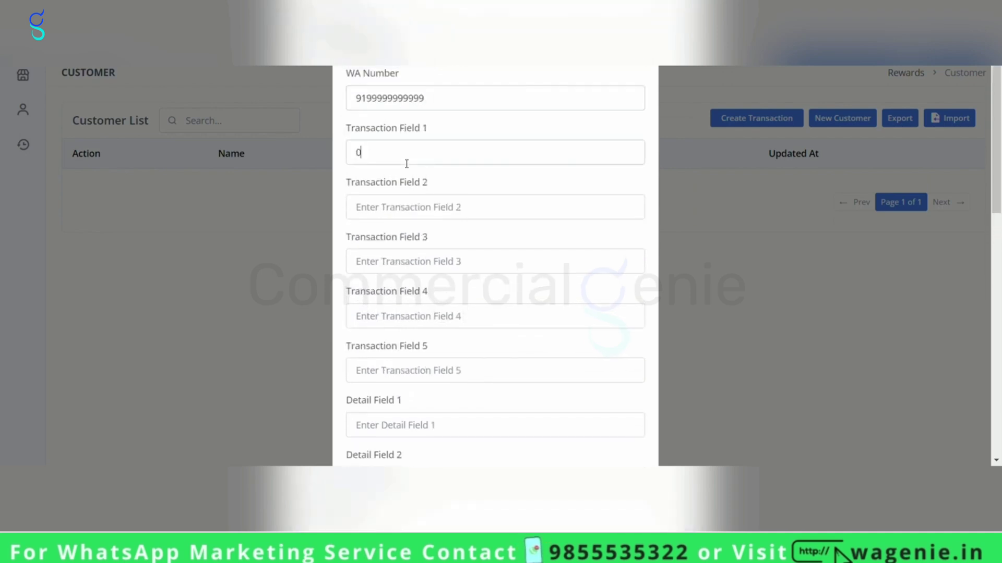
text(0)
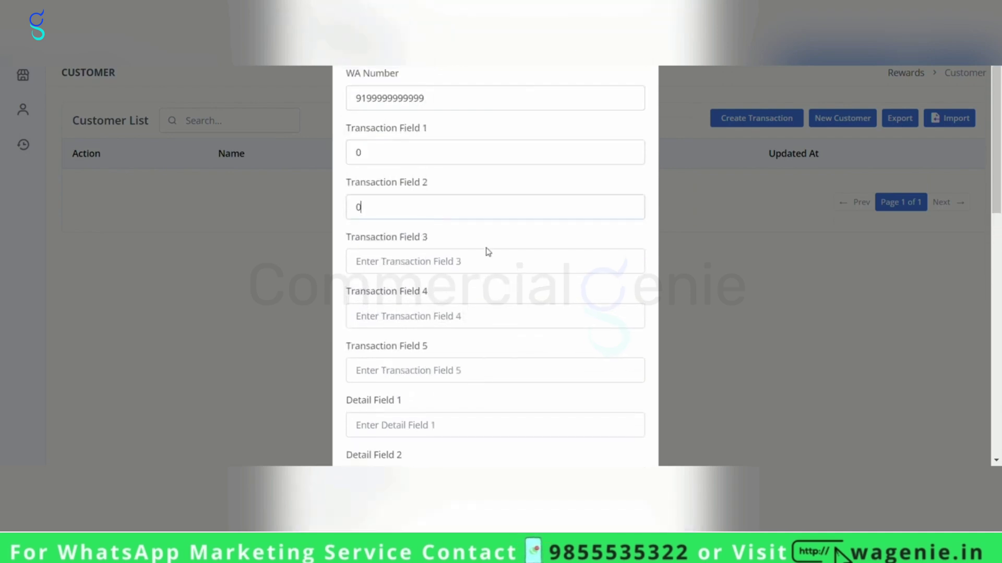
scroll(487, 252, down, 10)
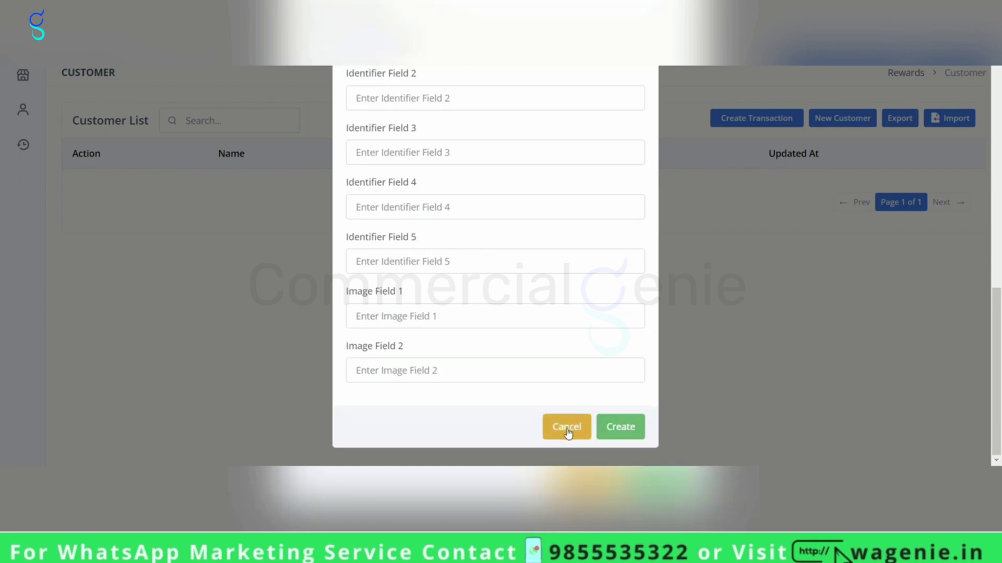
click(626, 427)
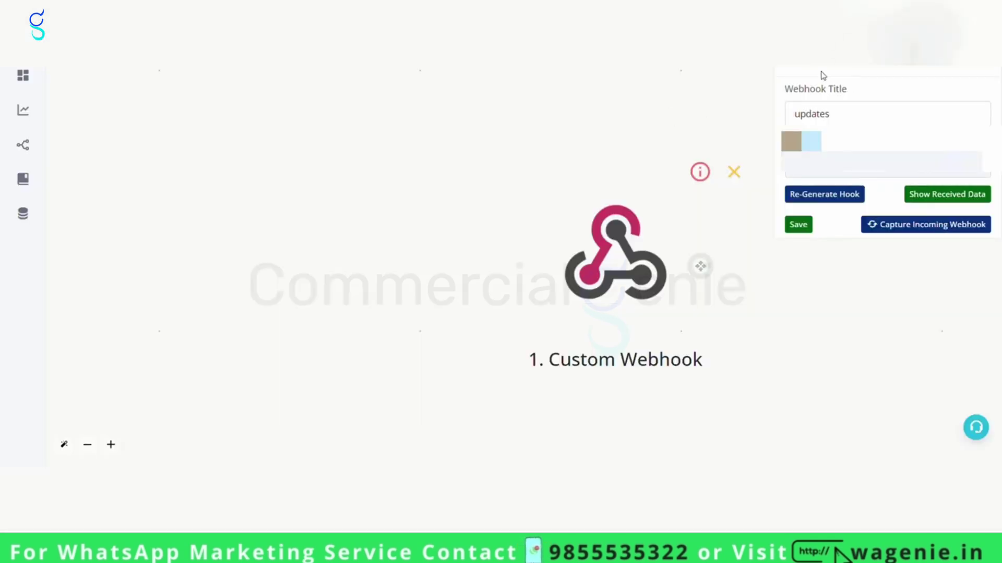
Review the received 'customer created' payload and save the updates webhook.
click(962, 194)
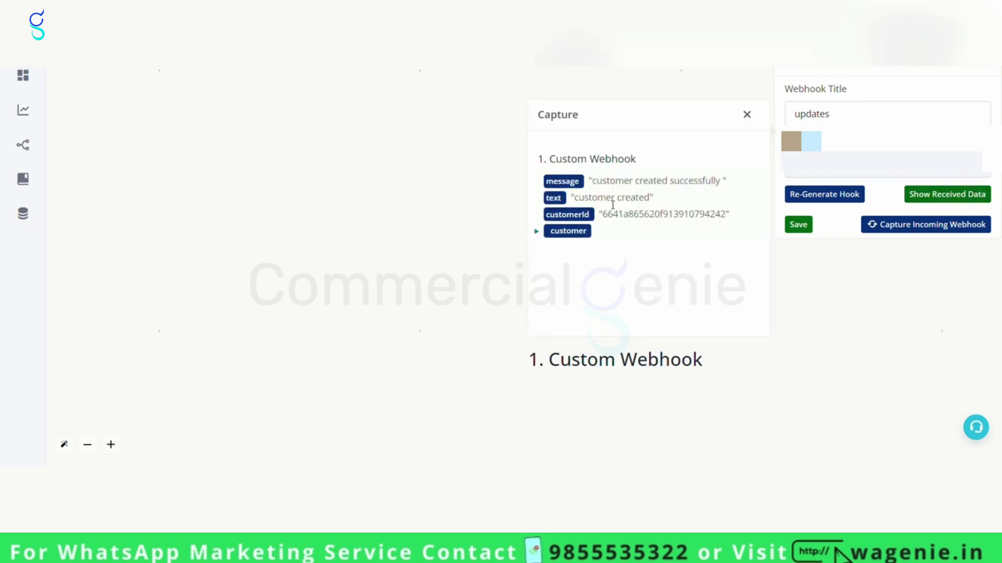
drag(580, 201, 655, 198)
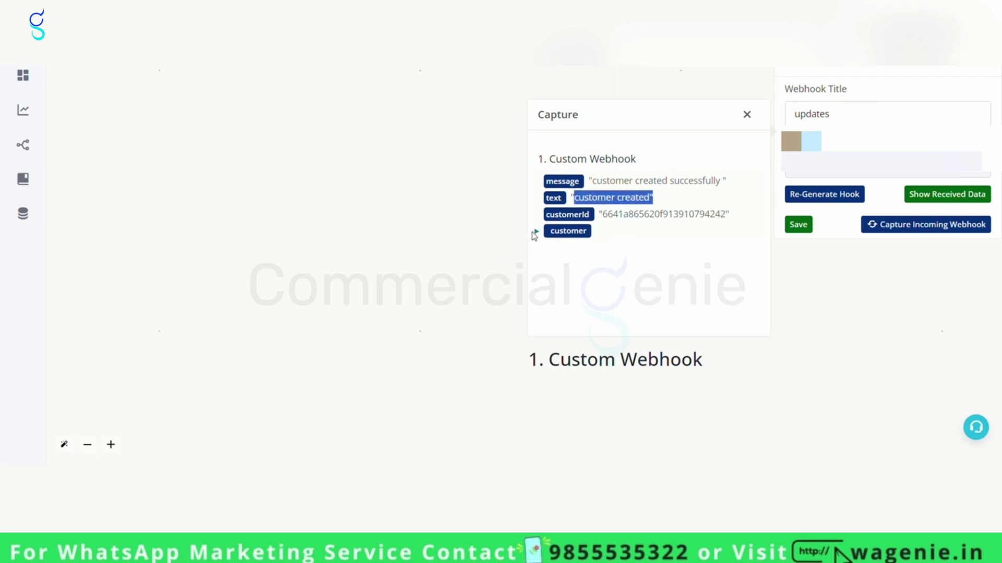
click(807, 226)
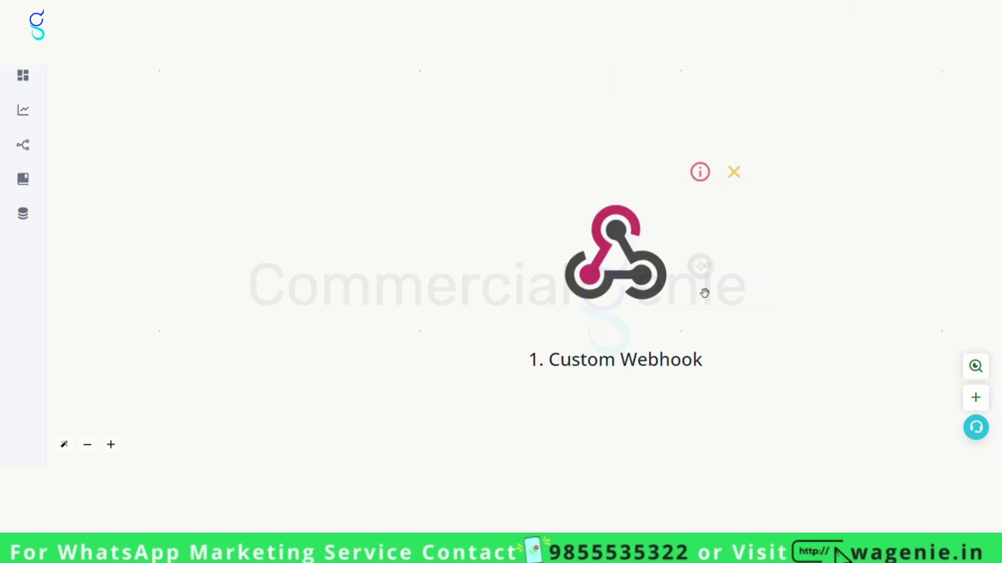
Insert a Basic Router after the webhook and add a filter labelled 'new customer'.
click(516, 267)
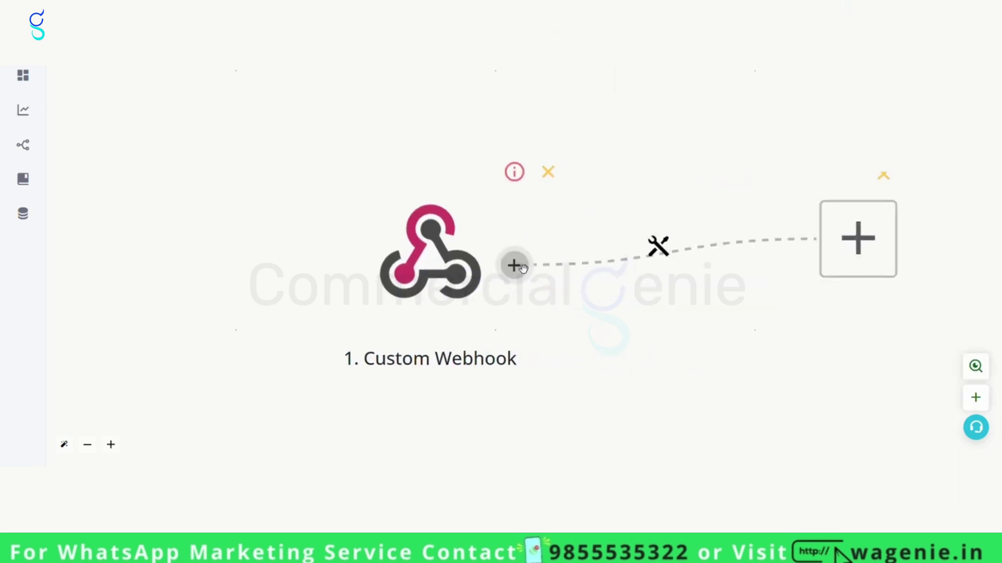
click(424, 251)
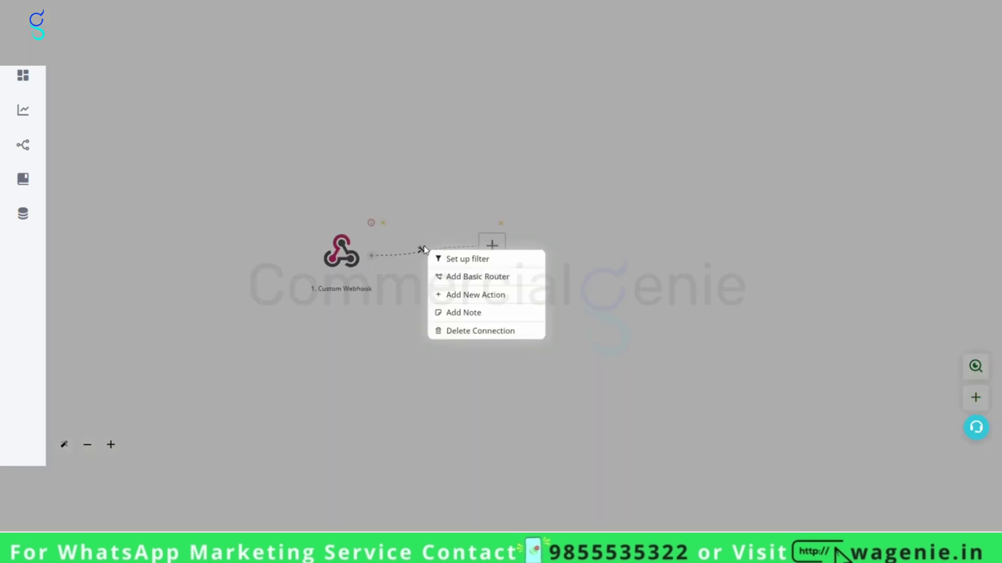
click(462, 276)
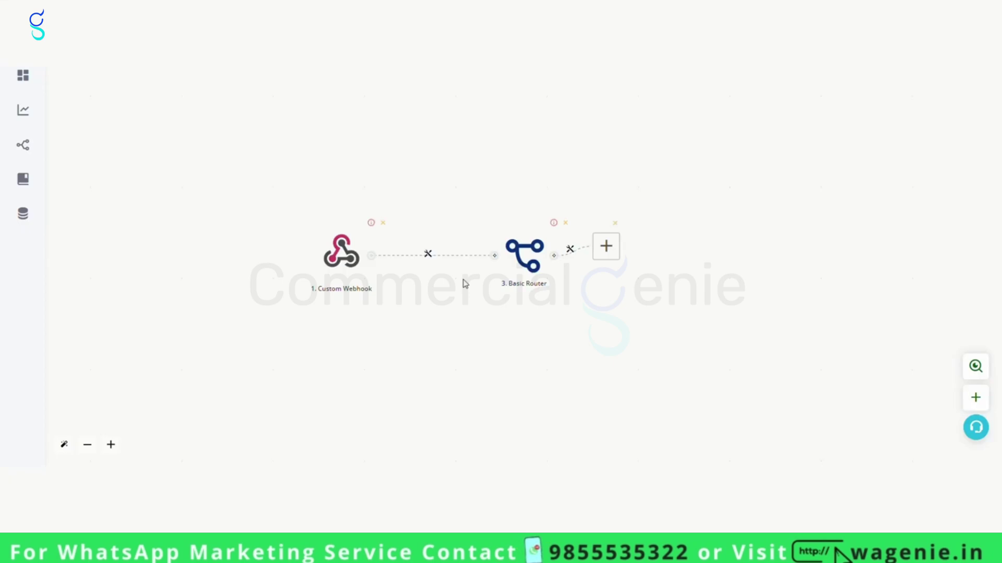
click(573, 255)
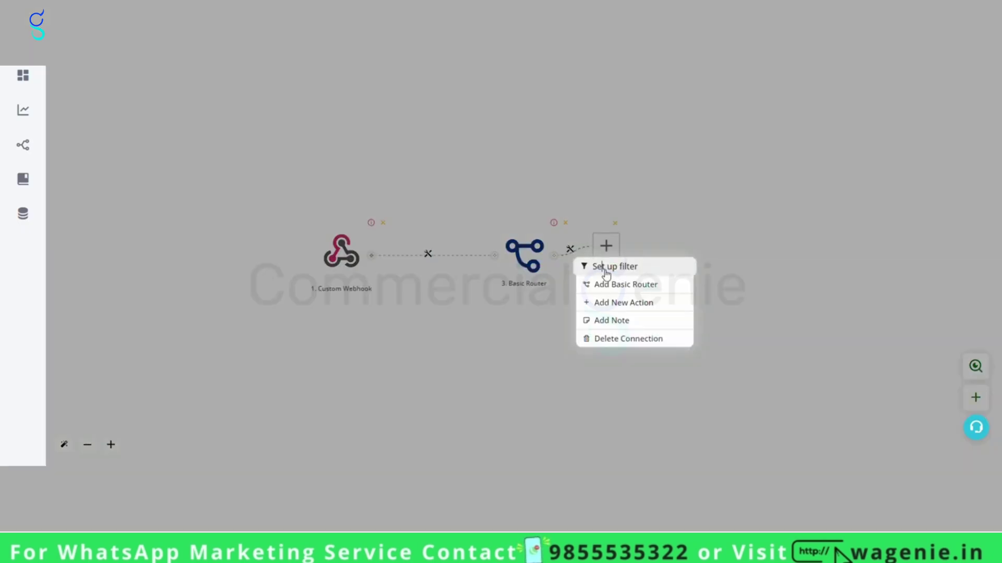
click(600, 266)
click(848, 134)
text(n)
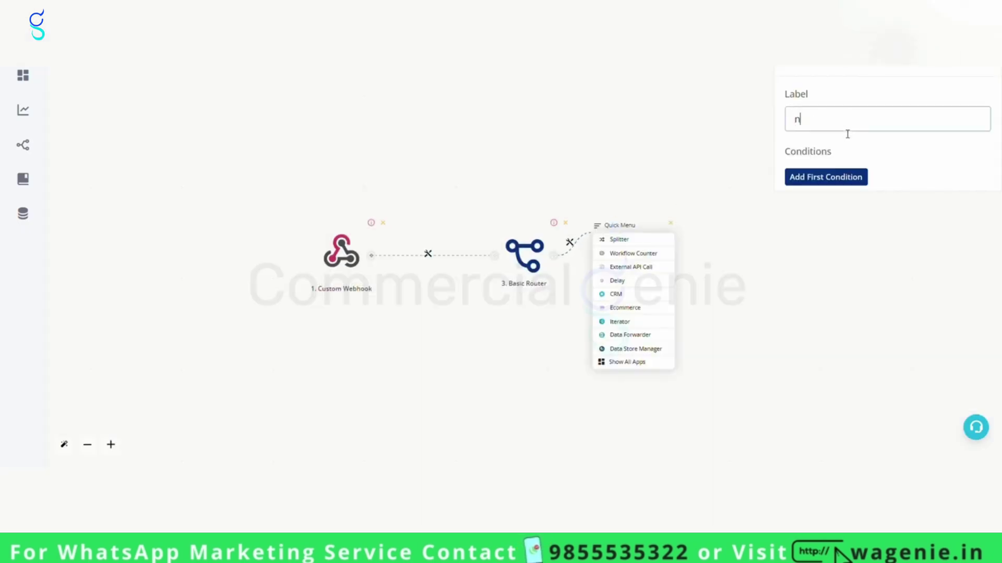
text(ew customer)
Set the filter condition {{1.text}} is 'customer created' and save it.
click(840, 178)
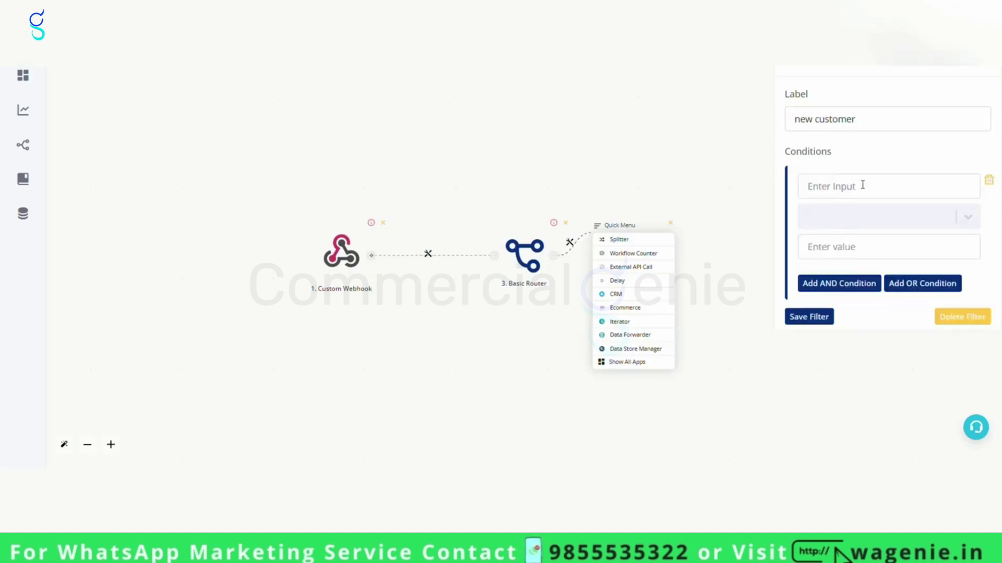
click(867, 186)
click(579, 191)
click(813, 215)
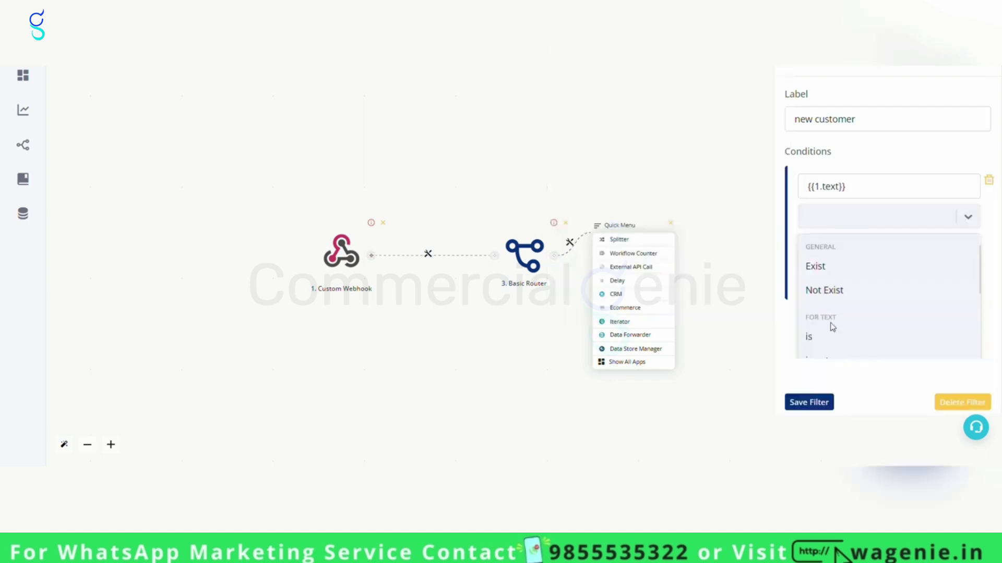
click(838, 340)
click(842, 251)
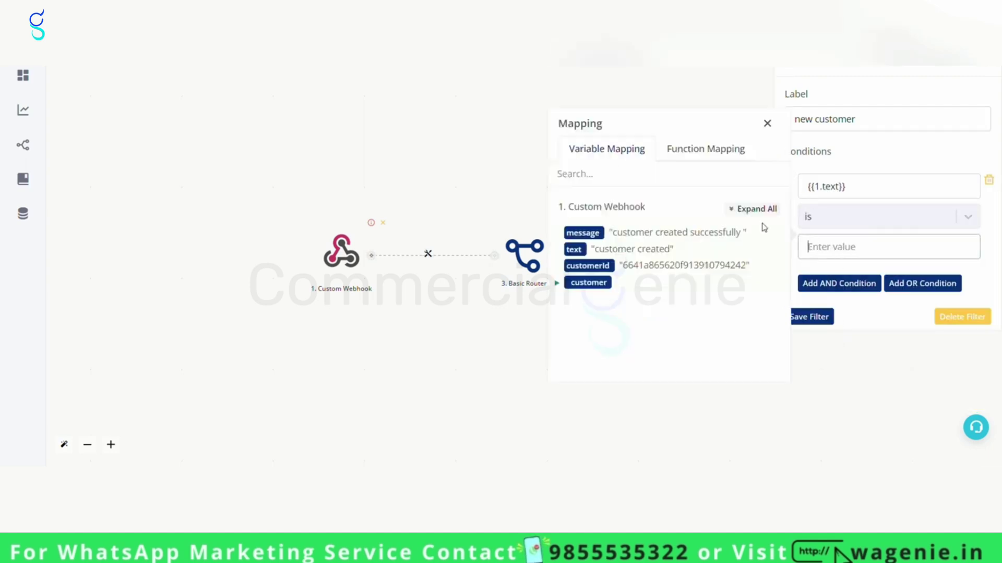
drag(594, 252, 673, 256)
key(ctrl+c)
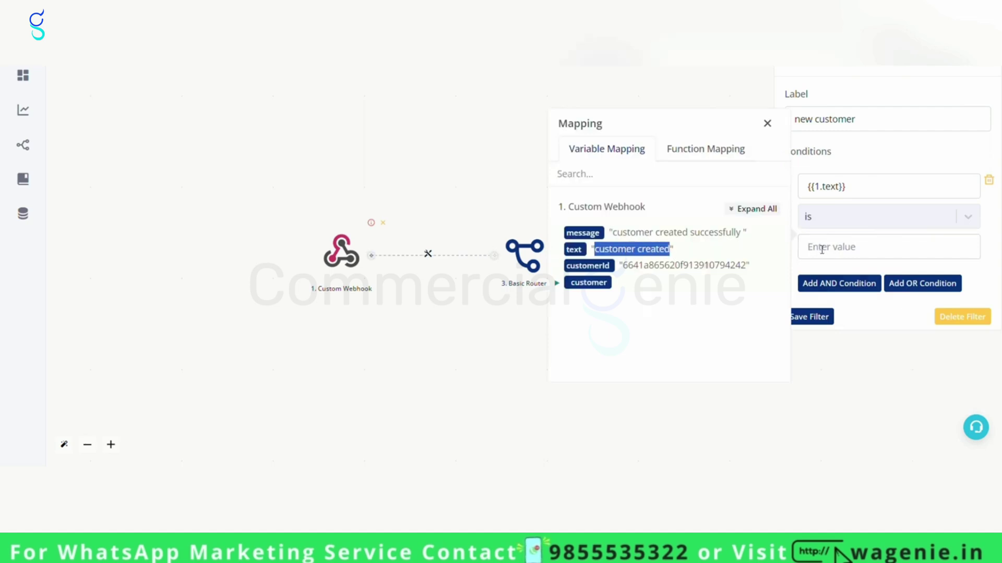
click(819, 248)
key(ctrl+v)
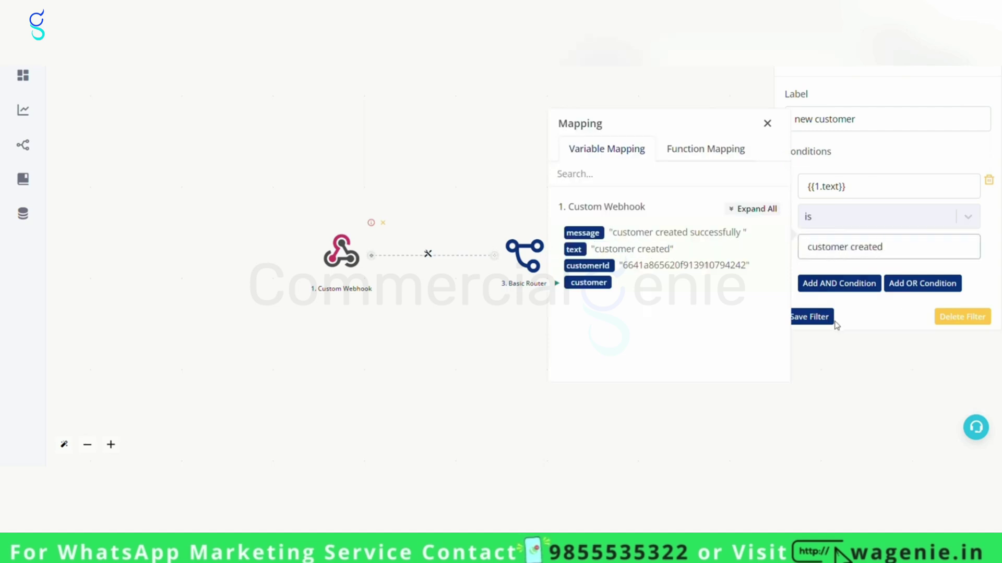
click(822, 319)
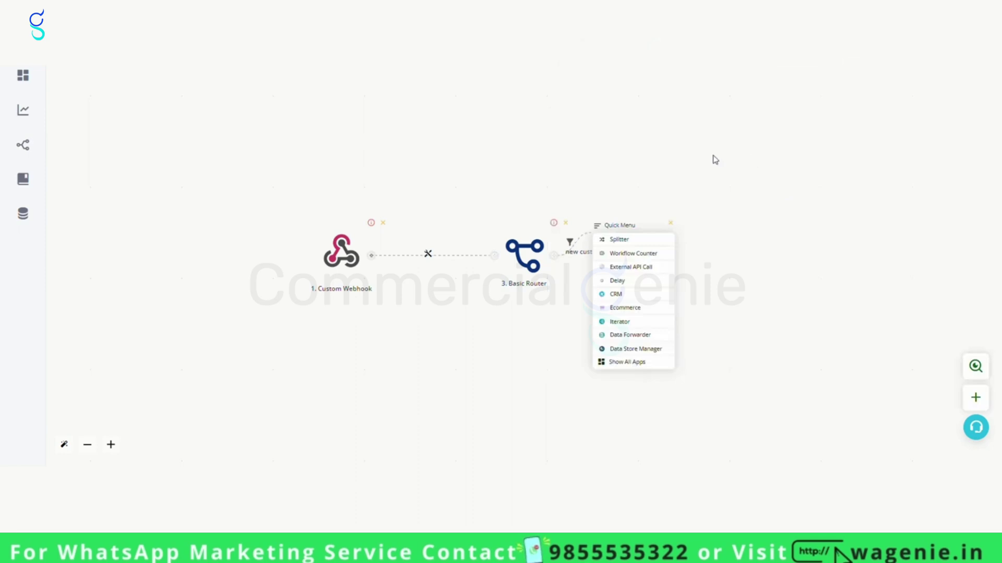
Add a Send Template Message (V2) step and preview the new customer template's variables.
click(628, 299)
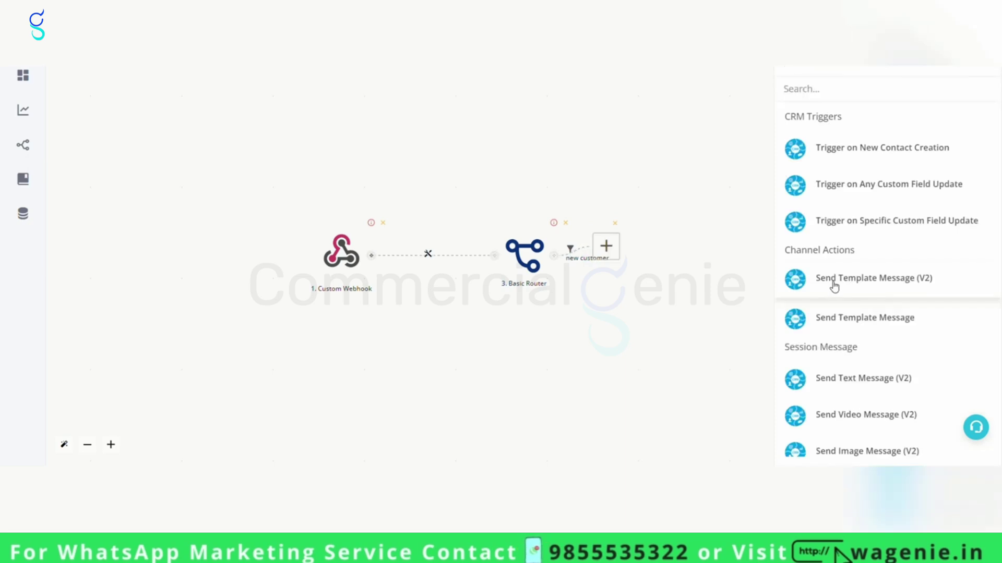
click(833, 285)
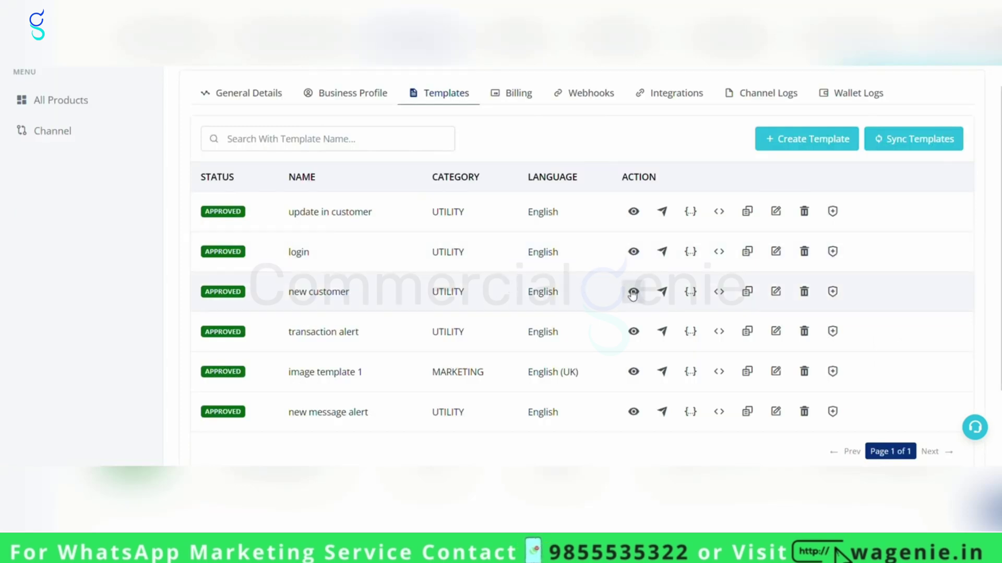
click(632, 292)
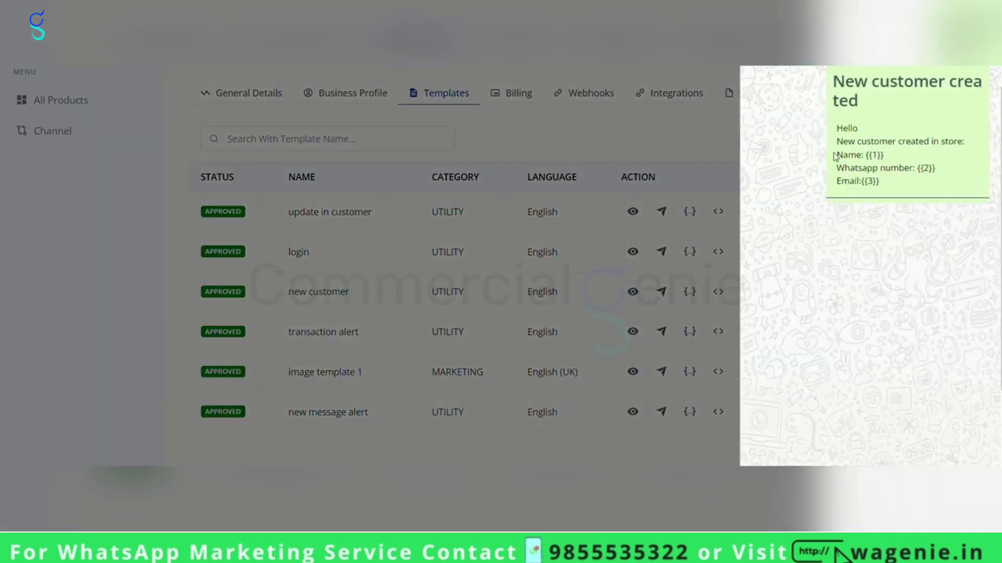
drag(842, 155, 936, 189)
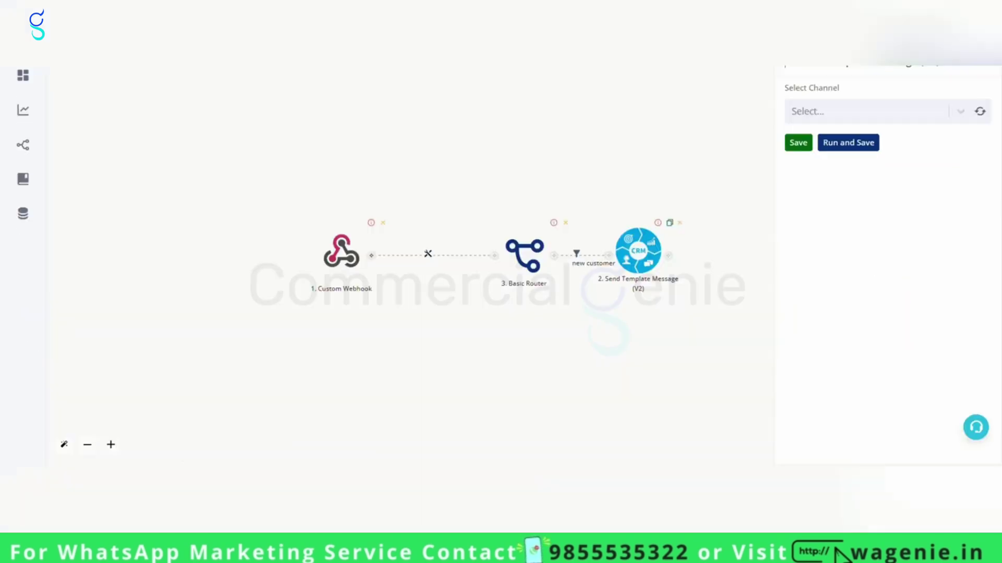
Choose the Acadewix channel and the new_customer template.
click(853, 108)
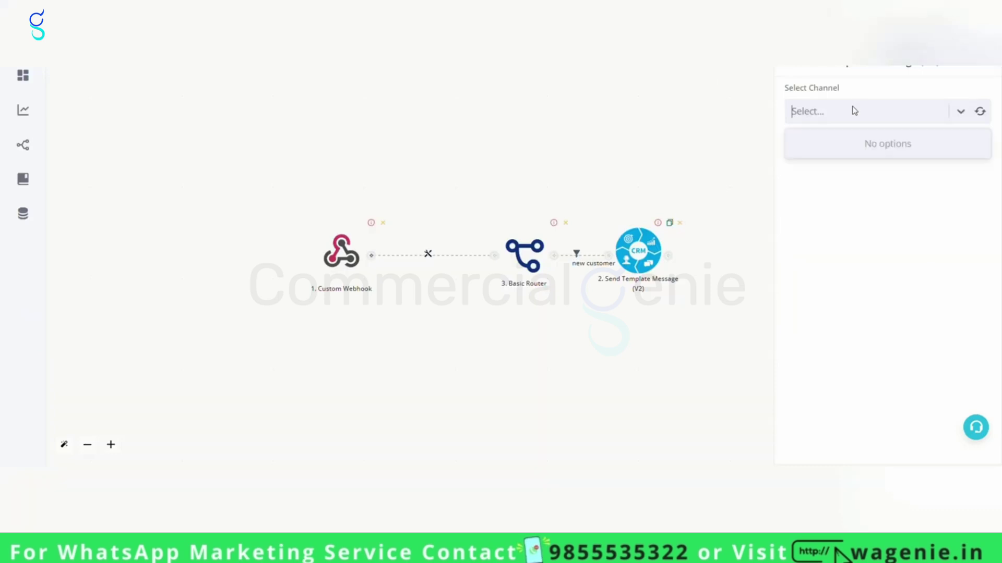
click(920, 109)
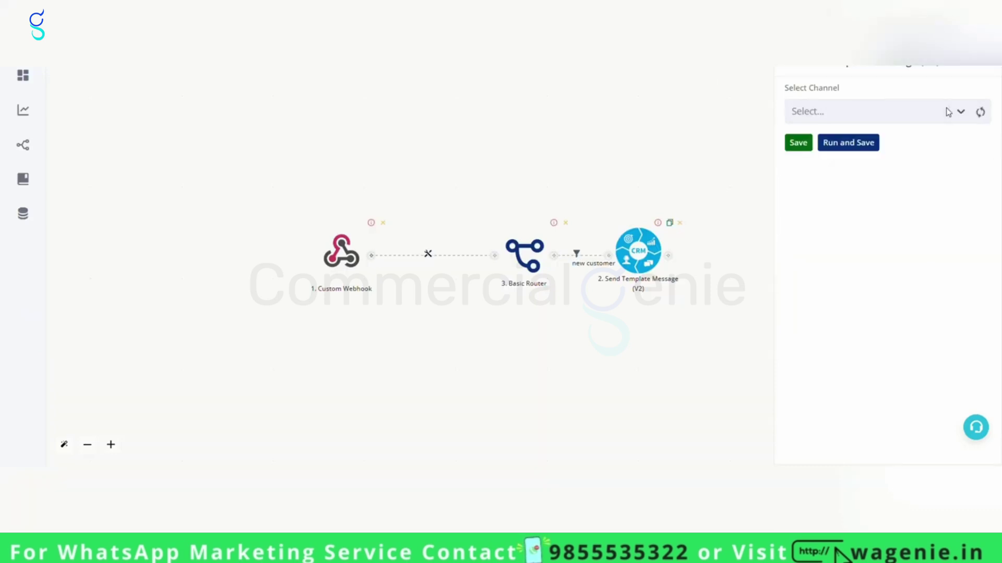
click(949, 113)
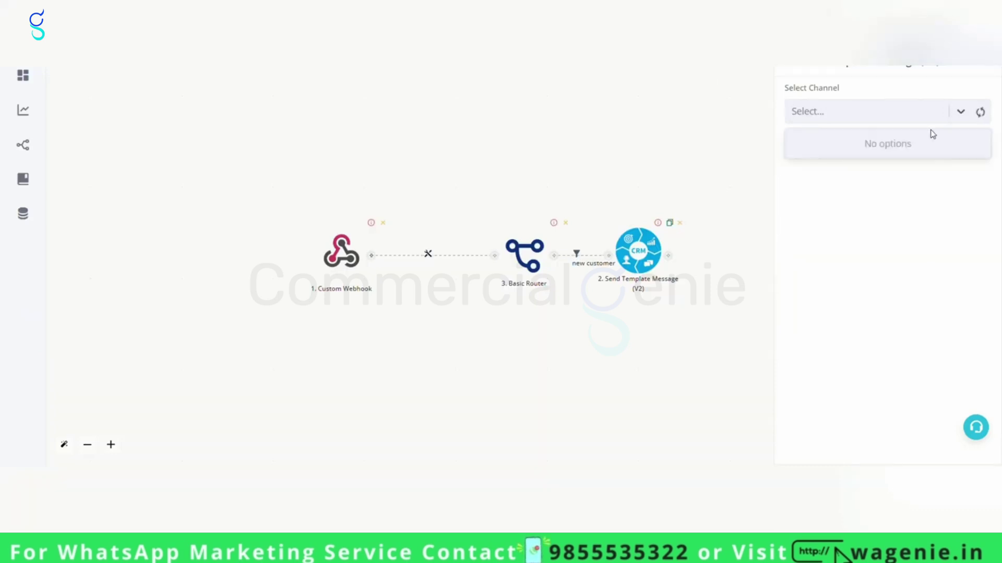
click(825, 171)
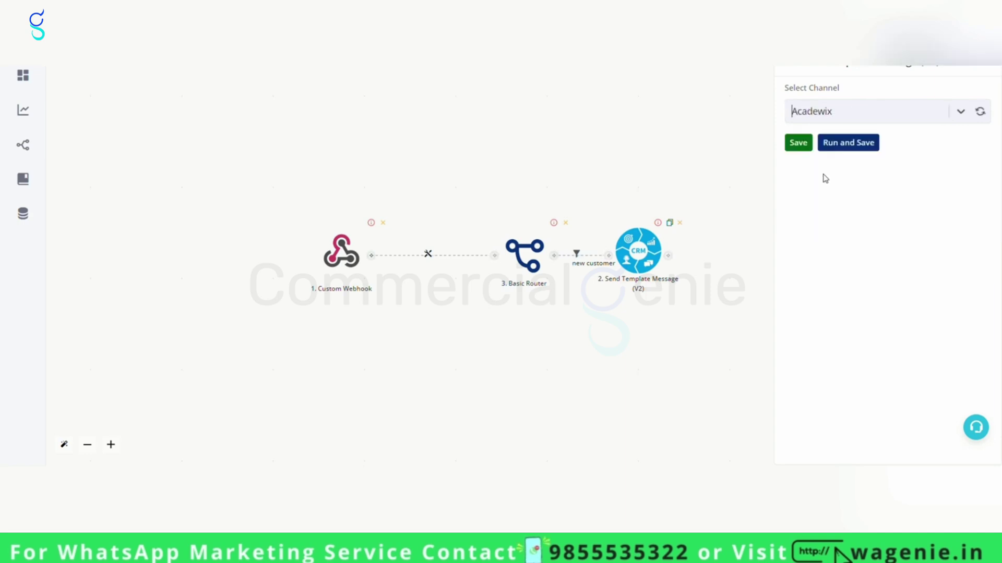
click(849, 149)
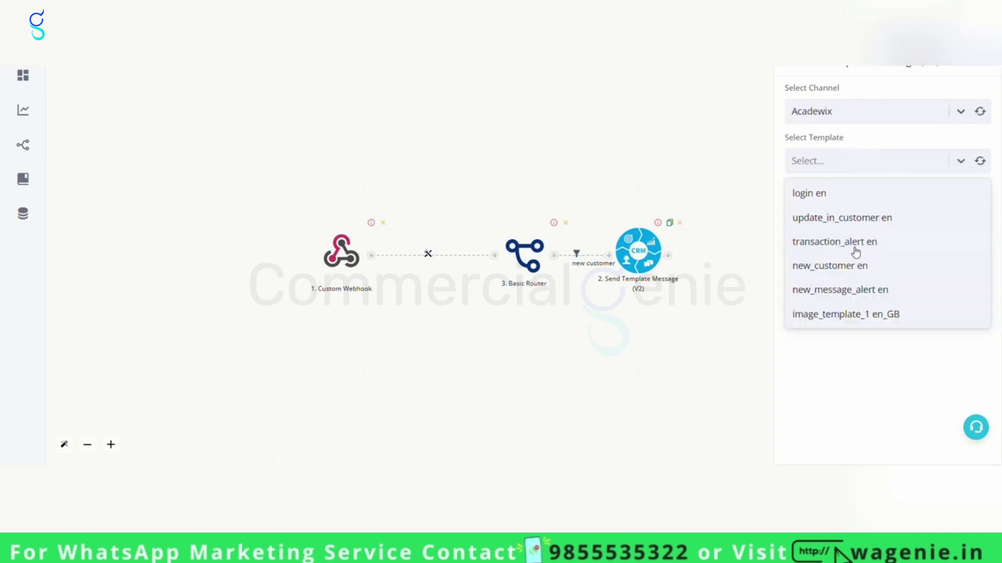
click(847, 267)
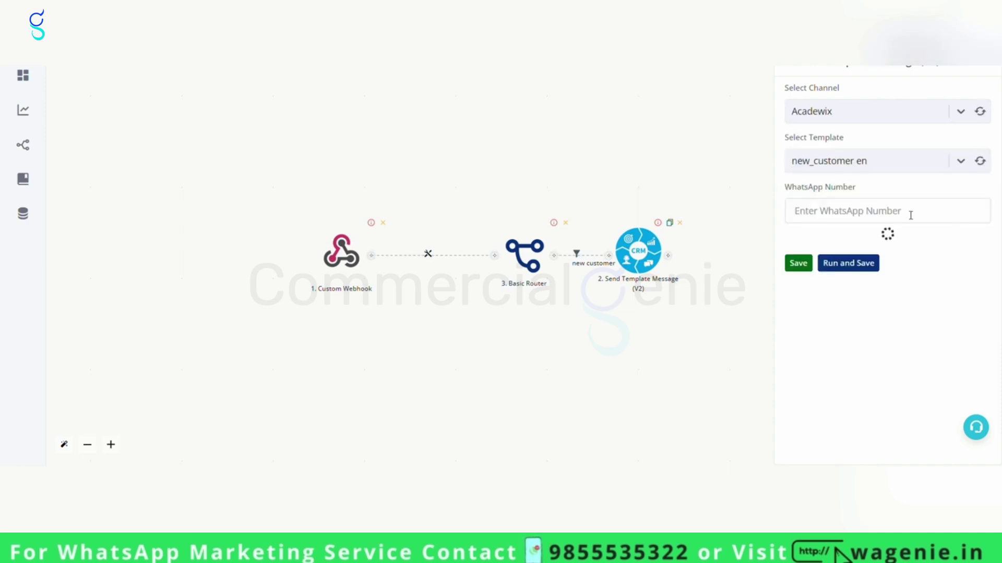
Enter the recipient's WhatsApp number.
click(911, 221)
click(754, 90)
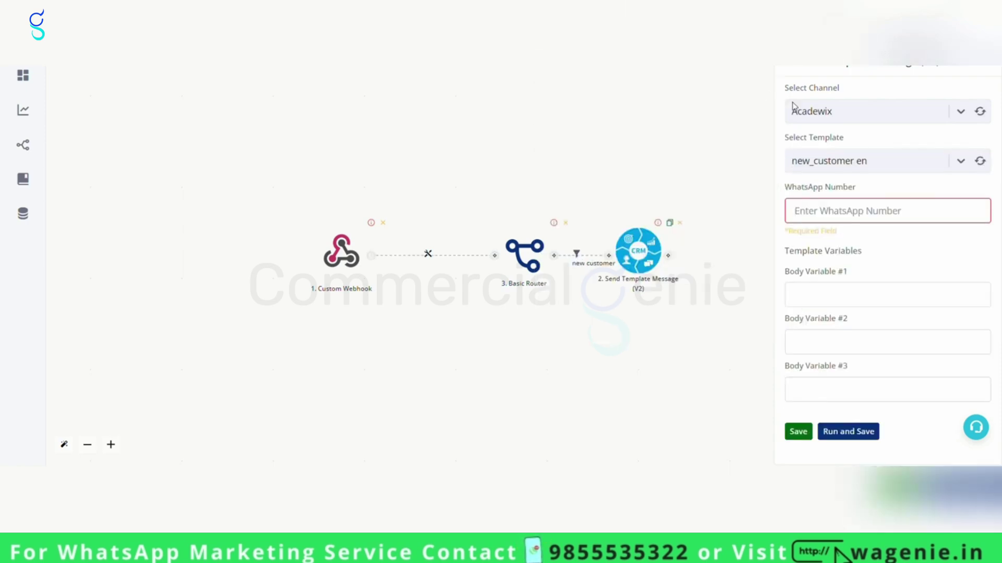
click(835, 216)
text(91)
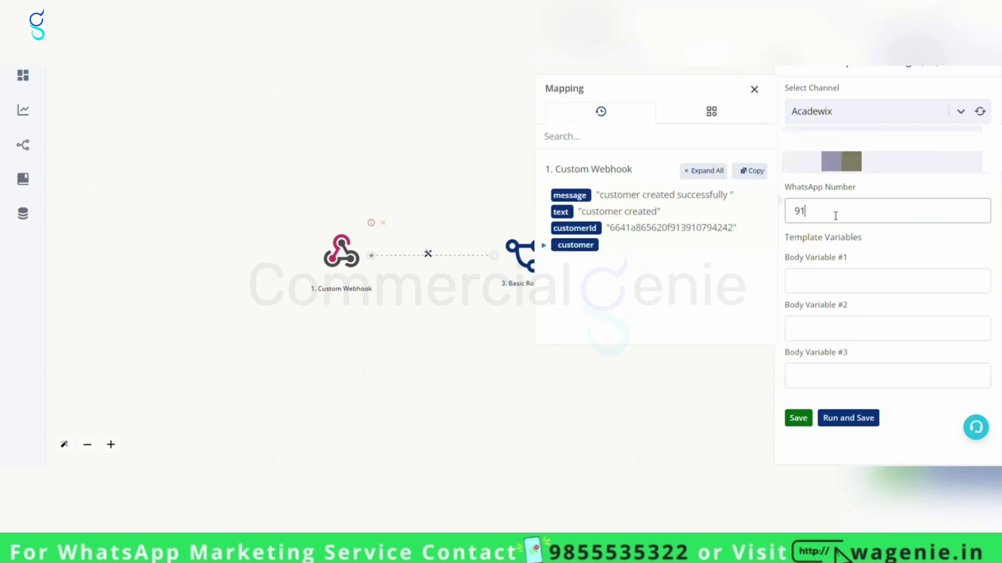
text(999999999)
Map Body Variables 1–3 to customer name, waNumber and identifier1, then save.
click(857, 287)
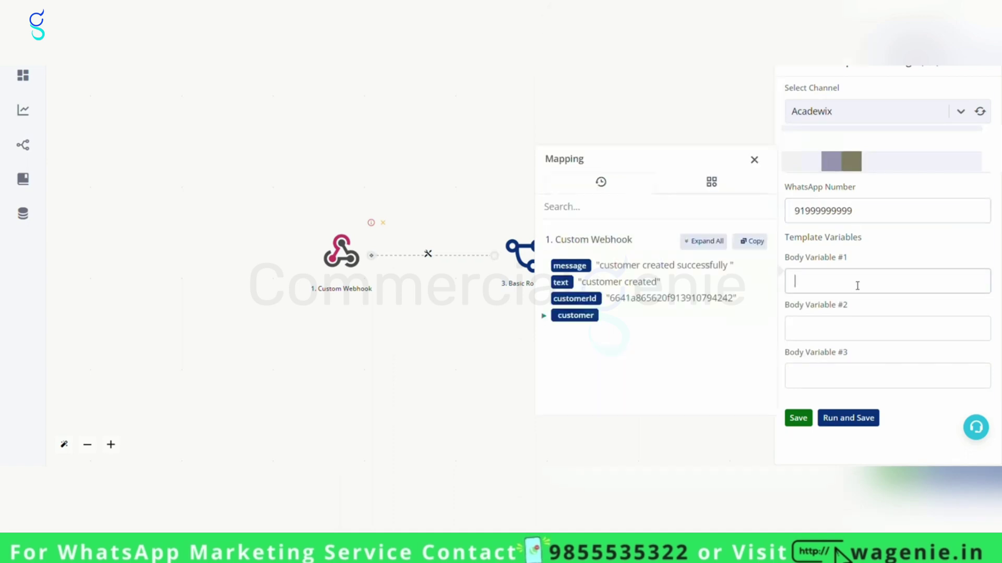
click(855, 285)
click(704, 244)
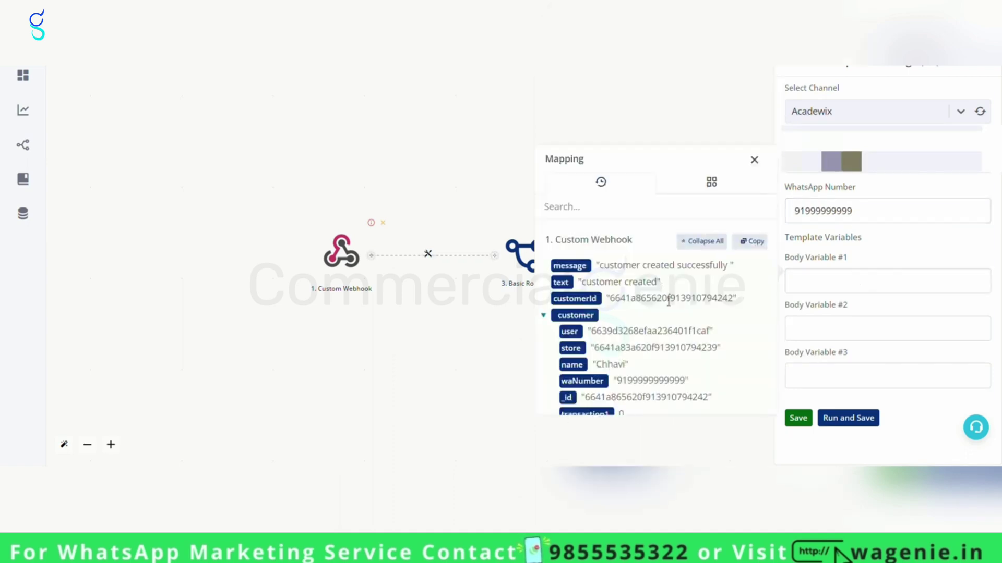
scroll(600, 255, down, 2)
click(583, 295)
click(841, 326)
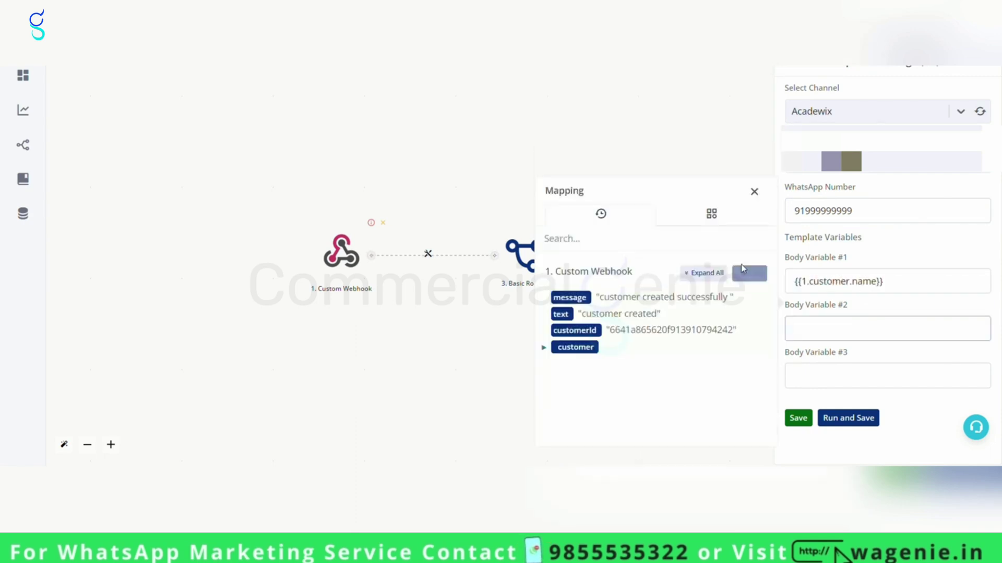
click(705, 273)
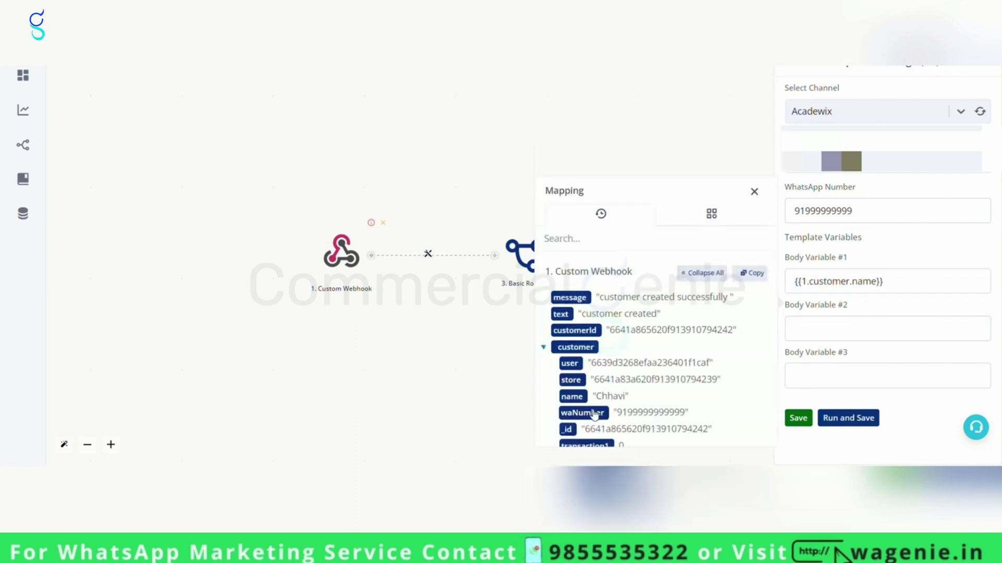
click(598, 412)
click(819, 377)
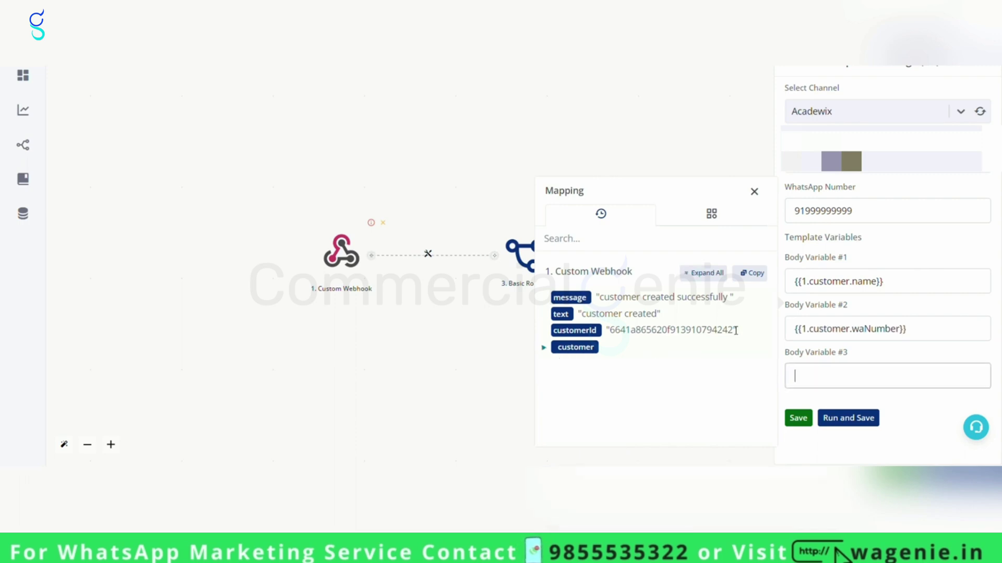
click(712, 273)
scroll(698, 358, down, 5)
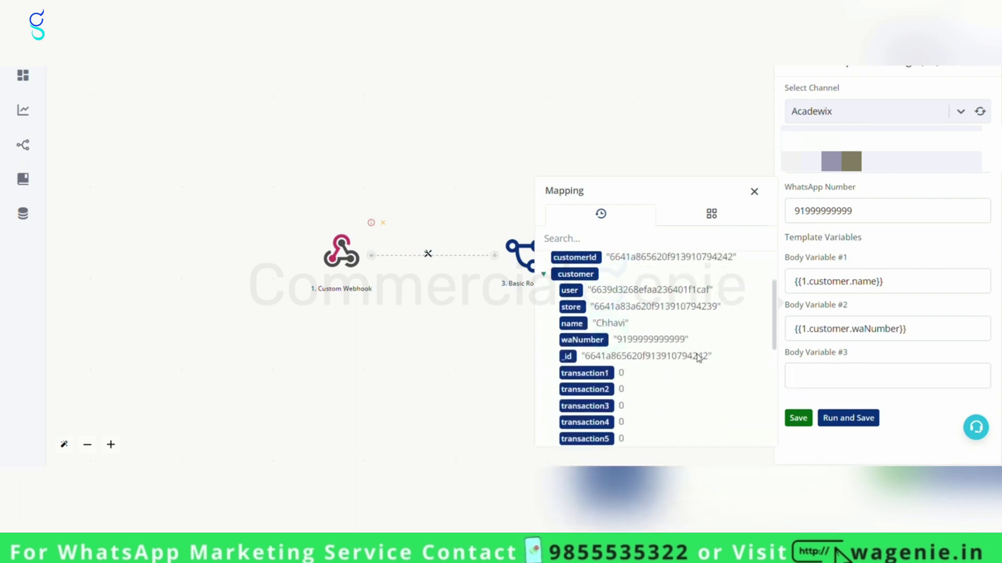
scroll(702, 356, down, 4)
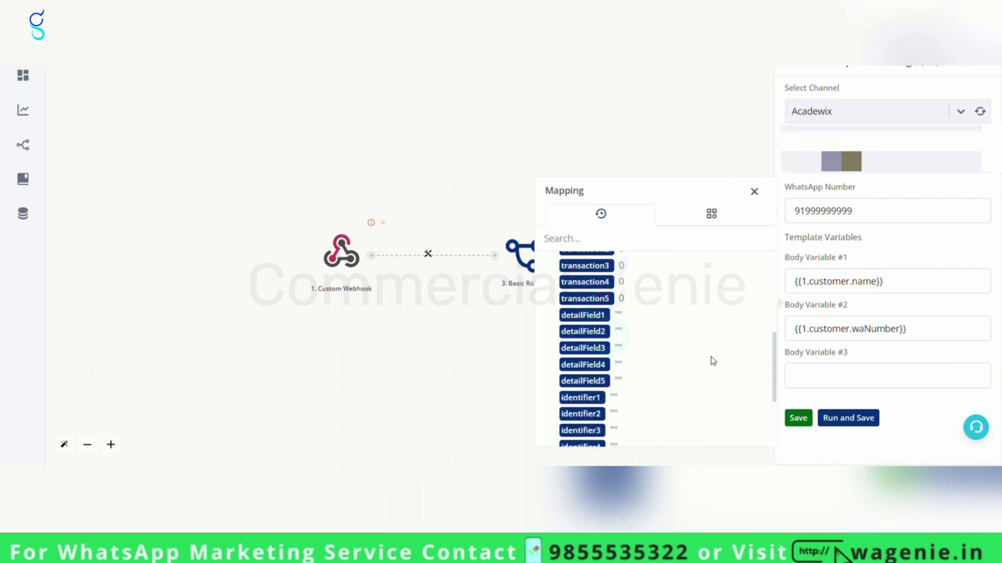
click(600, 286)
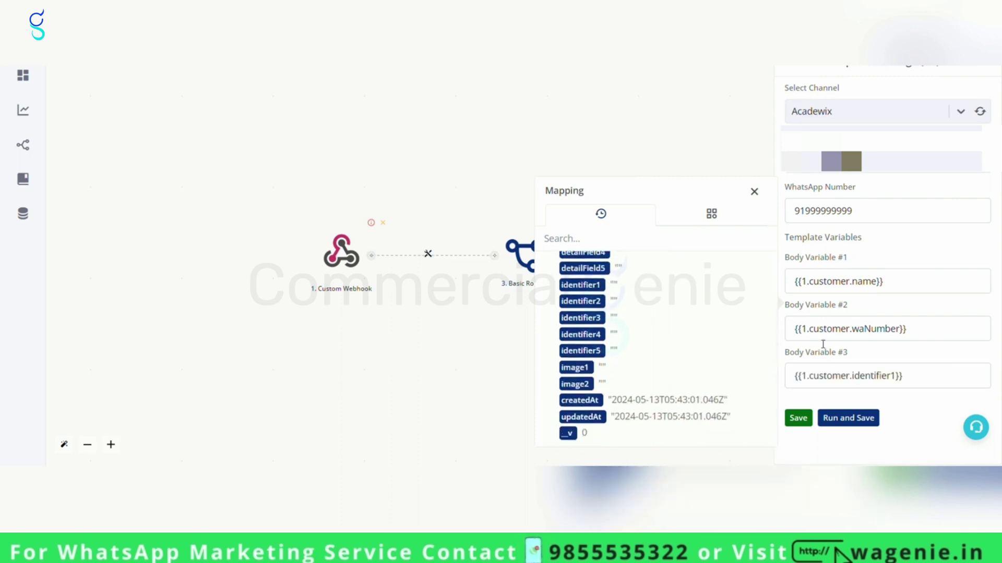
click(800, 419)
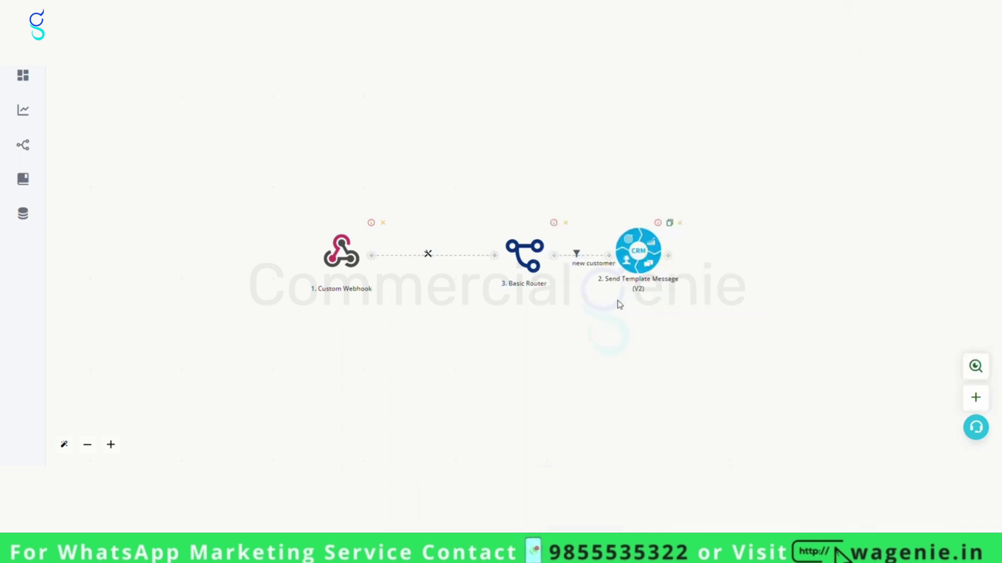
Reopen the updates Custom Webhook and start listening for incoming data again.
drag(546, 340, 774, 286)
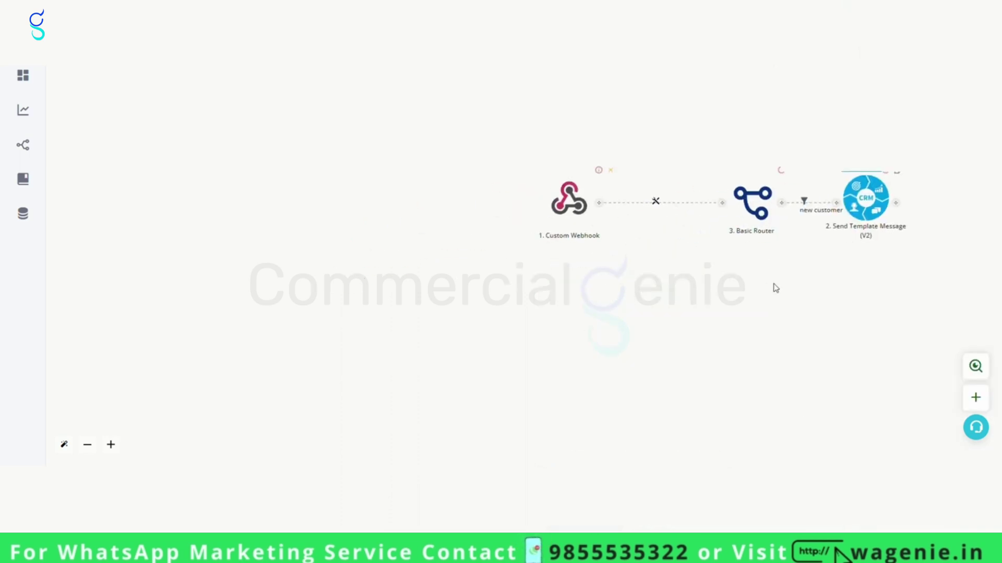
click(576, 202)
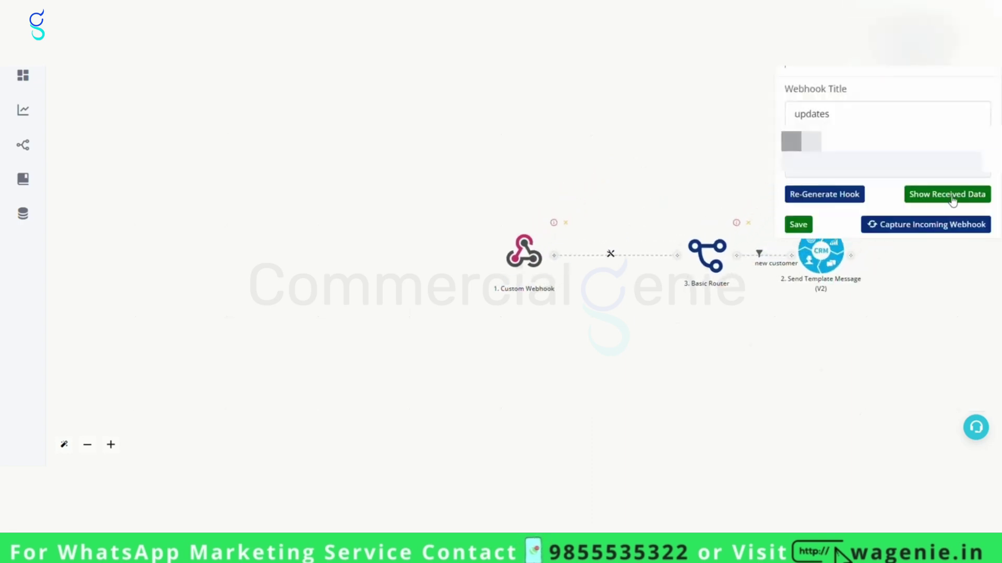
click(915, 228)
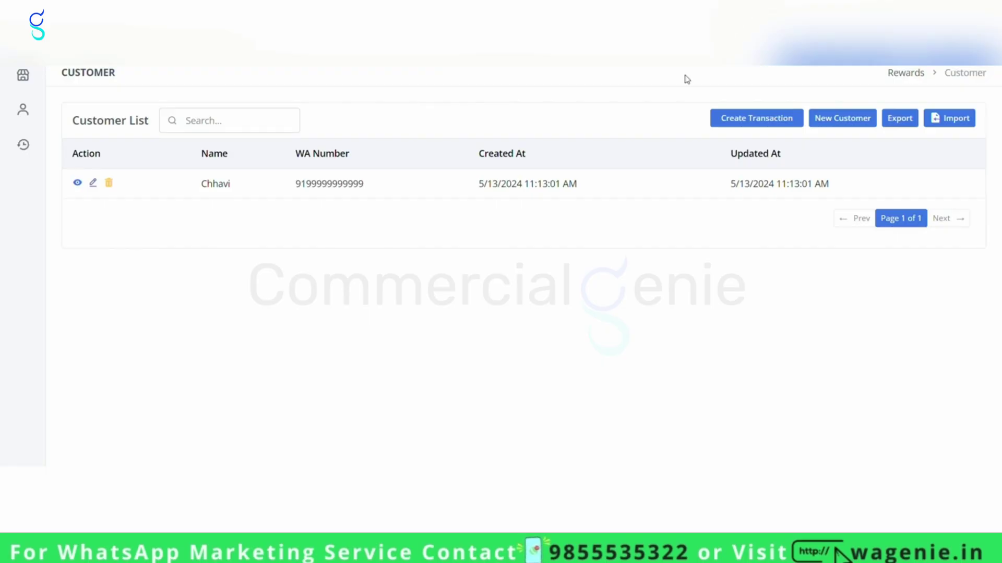
Create an Add transaction of 1500 on Transaction1 for the existing customer, noted 'test'.
click(783, 120)
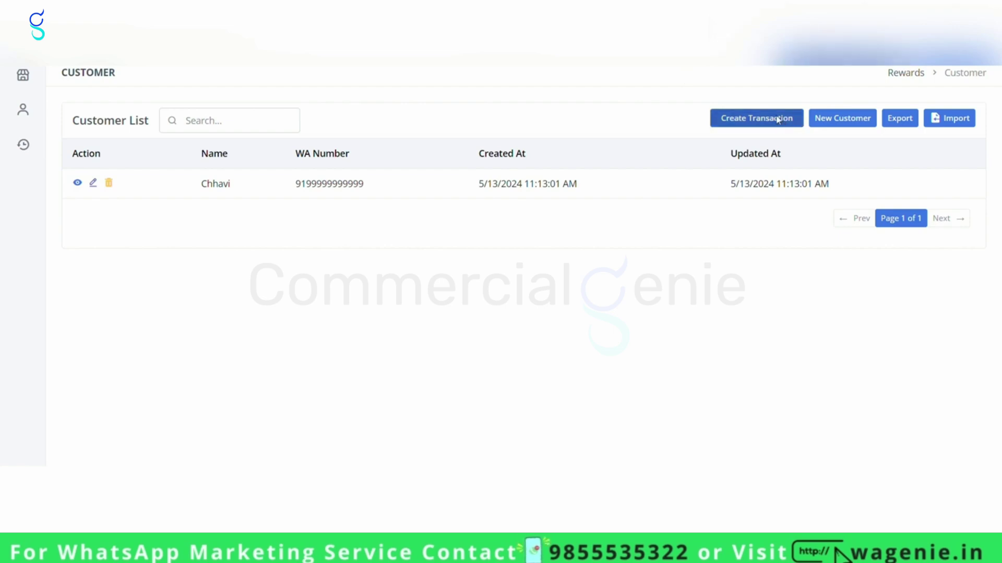
click(435, 137)
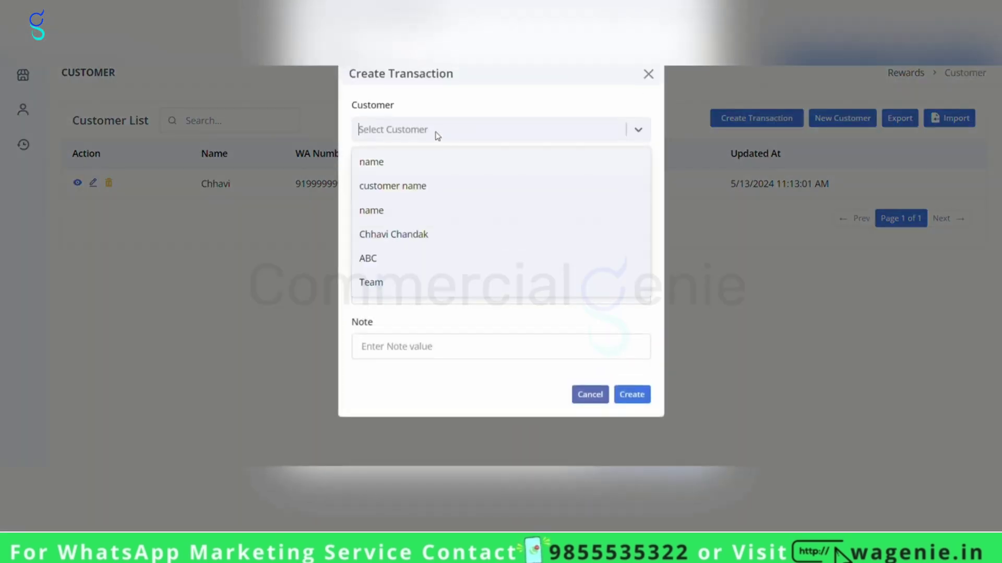
click(392, 312)
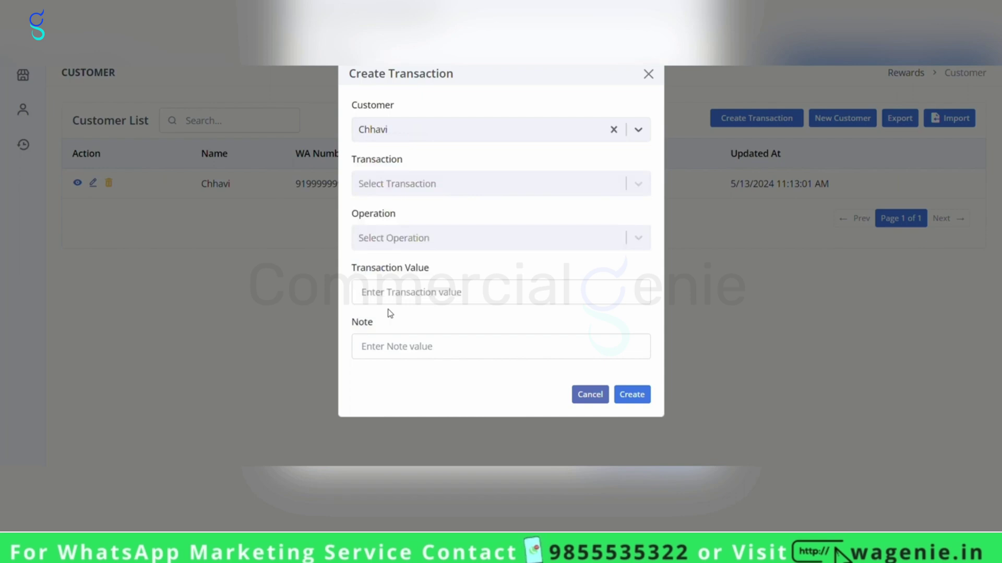
click(461, 186)
click(411, 217)
click(452, 245)
click(381, 270)
click(424, 293)
text(1500)
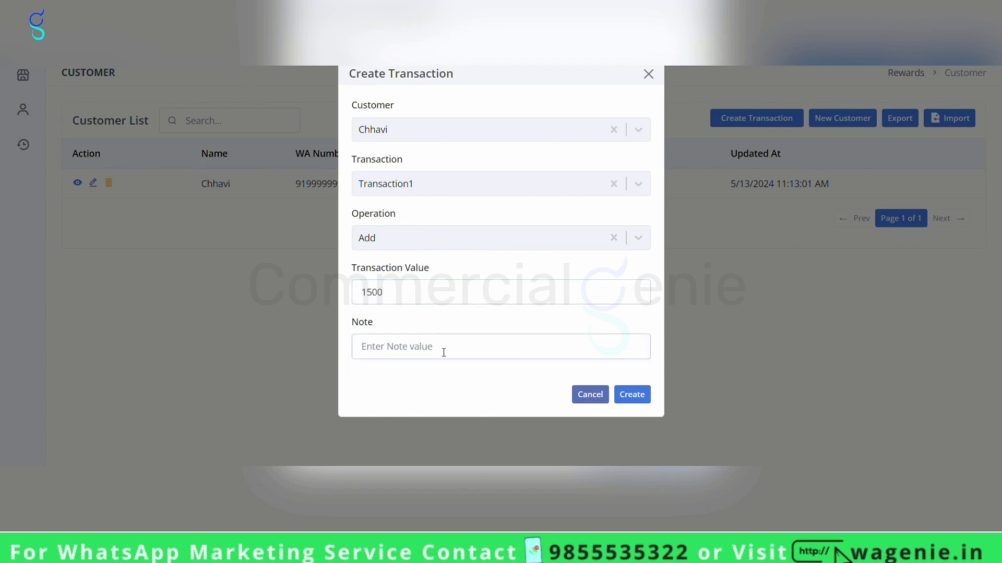
click(443, 353)
text(test)
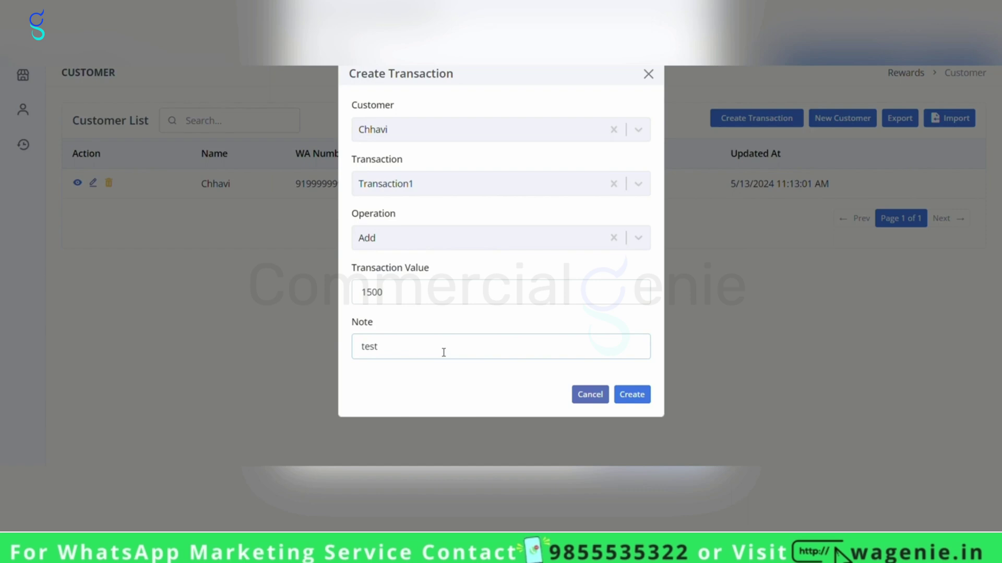
click(645, 396)
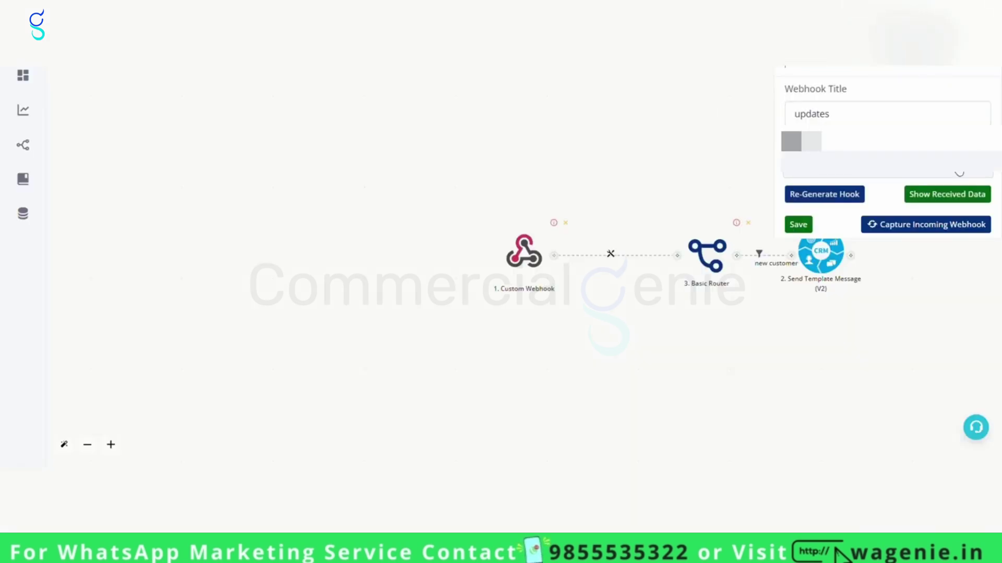
Confirm the 'transaction updated' payload, save the webhook, and start a new router branch.
click(956, 194)
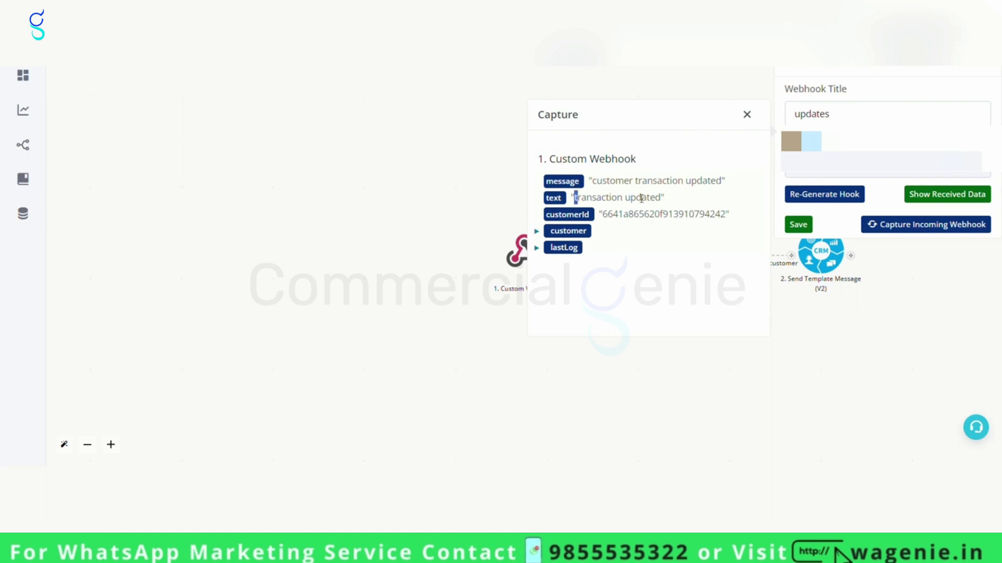
drag(622, 200, 670, 198)
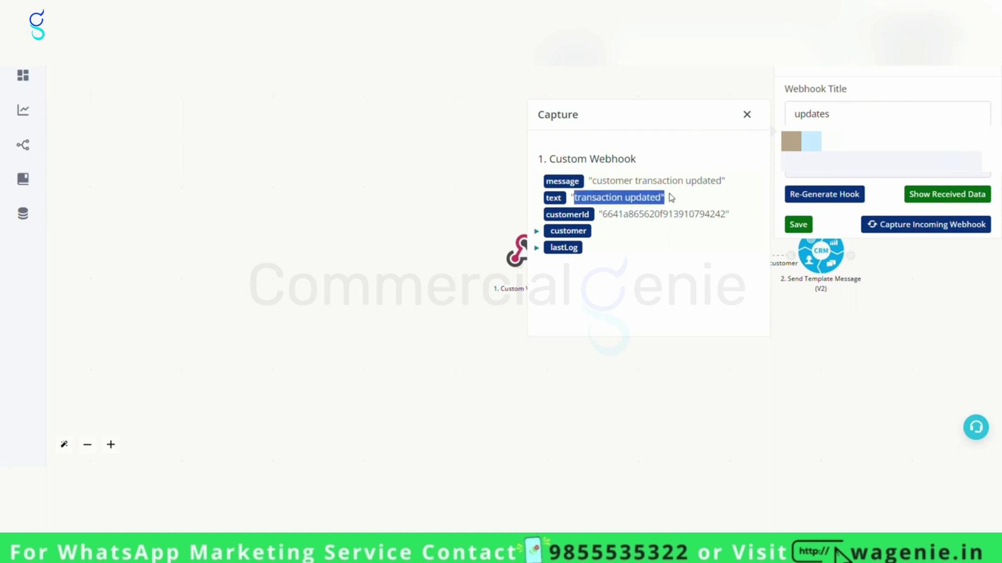
click(808, 225)
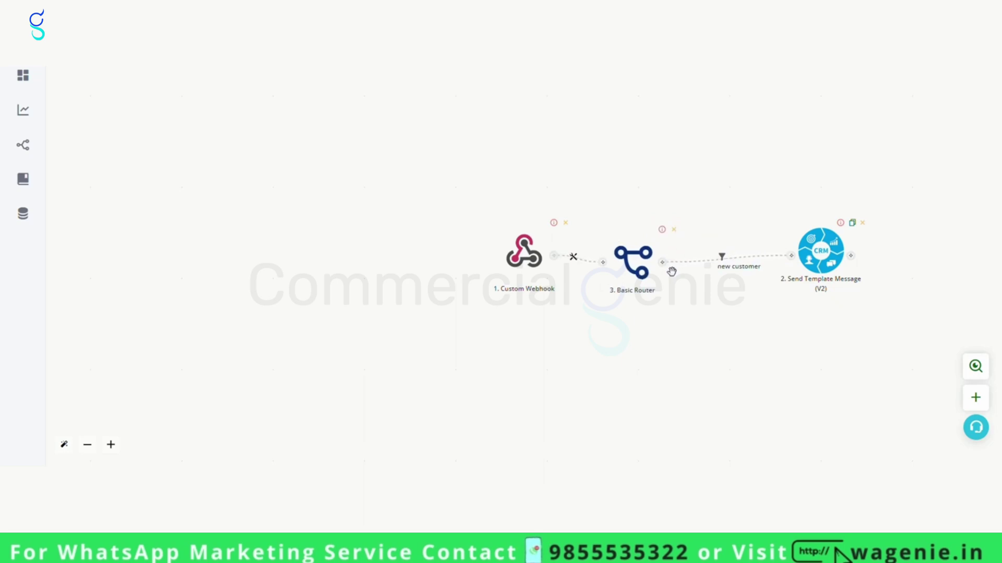
click(707, 254)
Filter the new router branch as 'transaction' where {{1.text}} is 'transaction updated'.
click(424, 244)
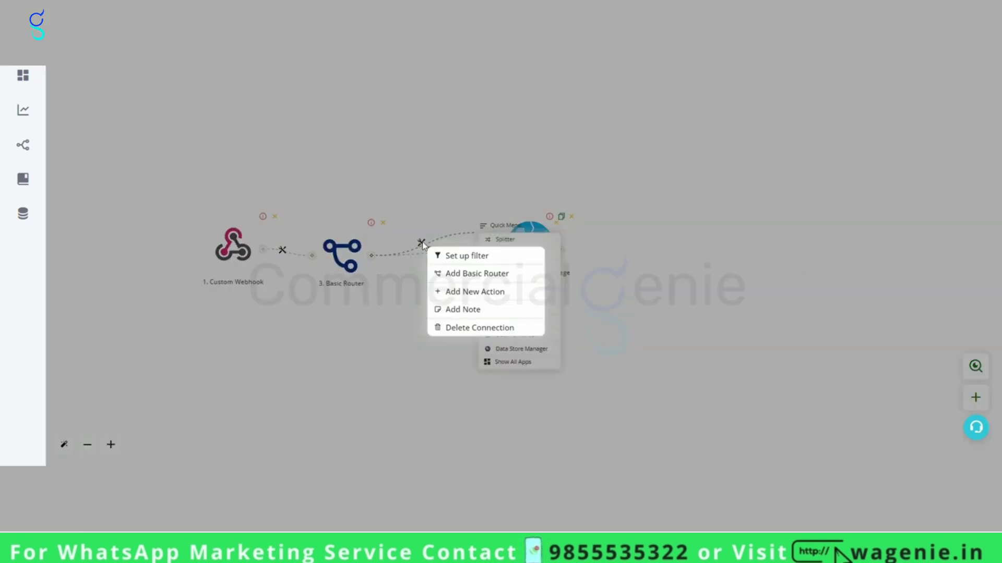
click(446, 256)
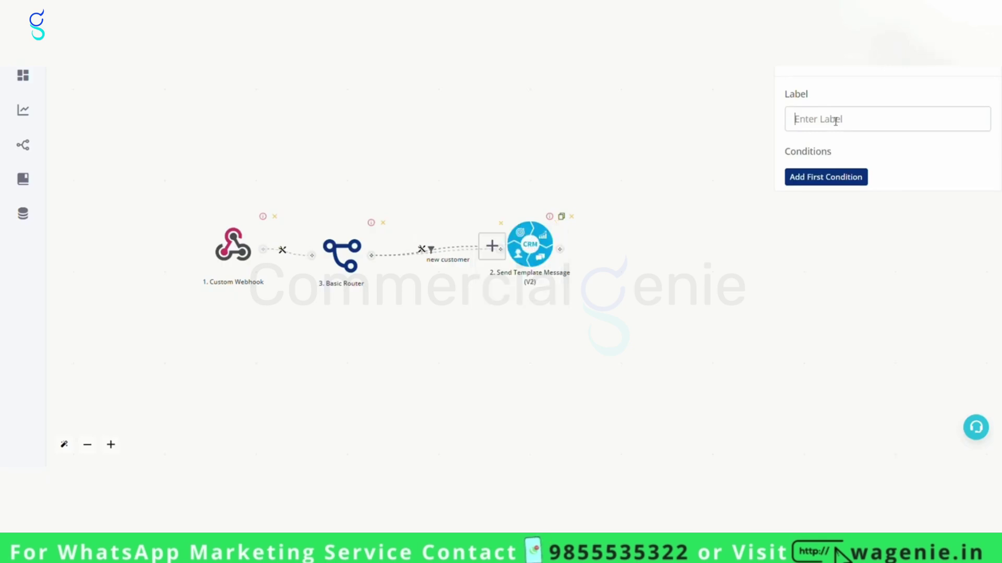
text(transacti)
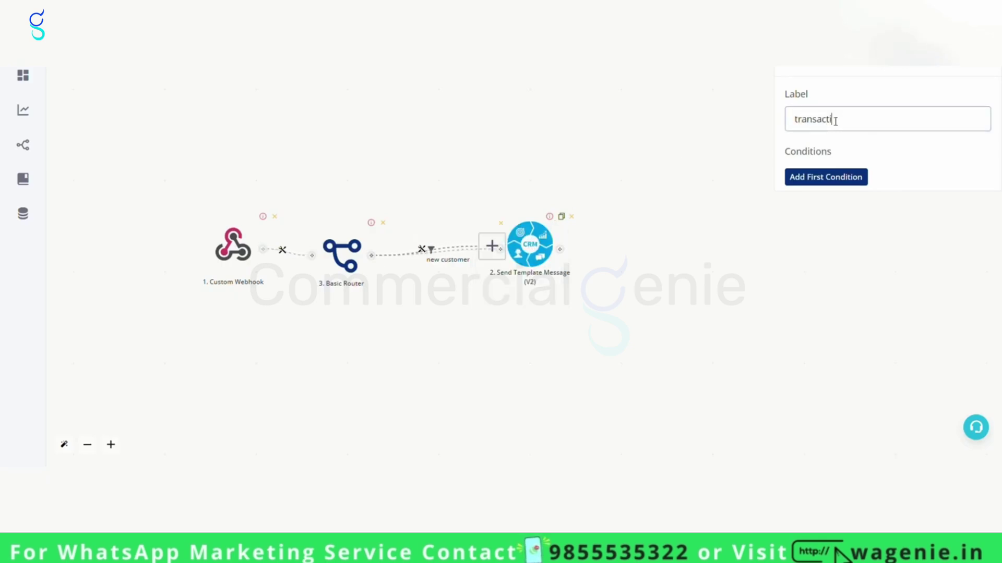
click(856, 175)
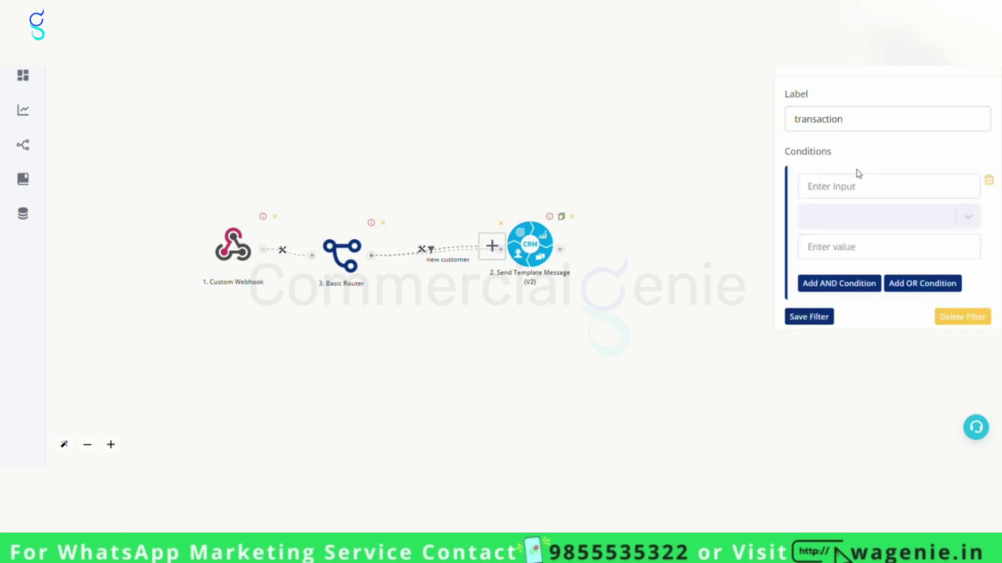
click(879, 186)
click(573, 190)
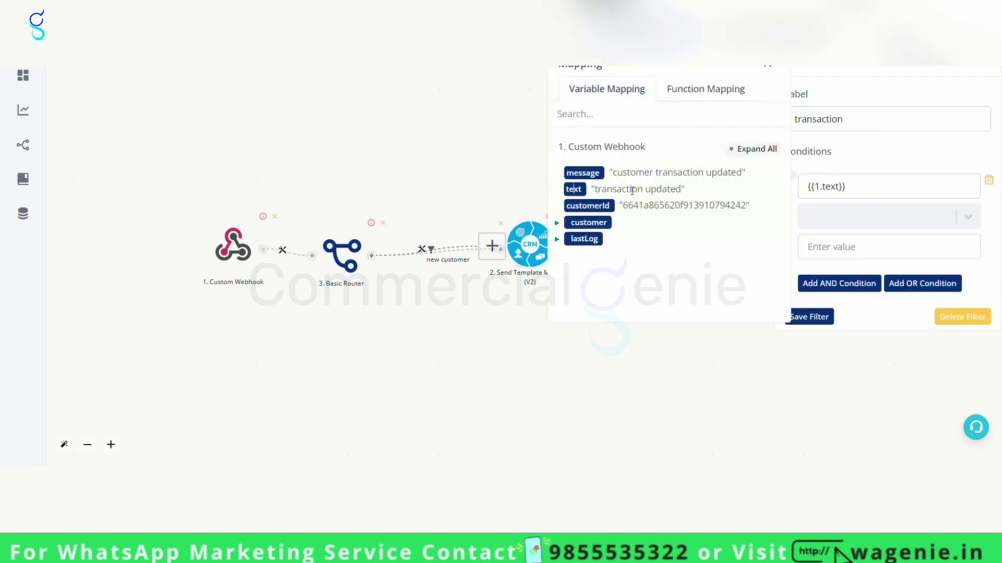
click(811, 217)
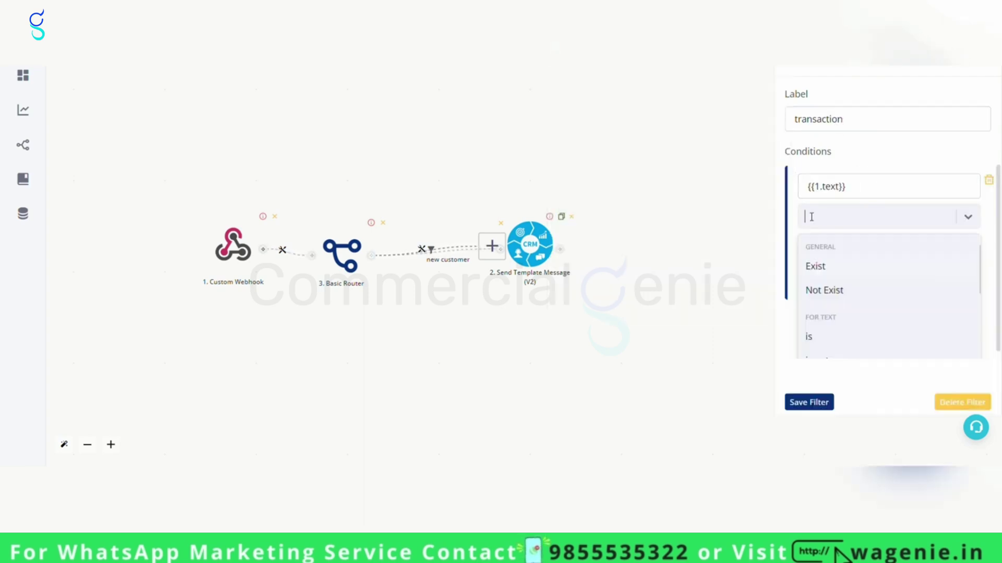
click(827, 343)
click(851, 254)
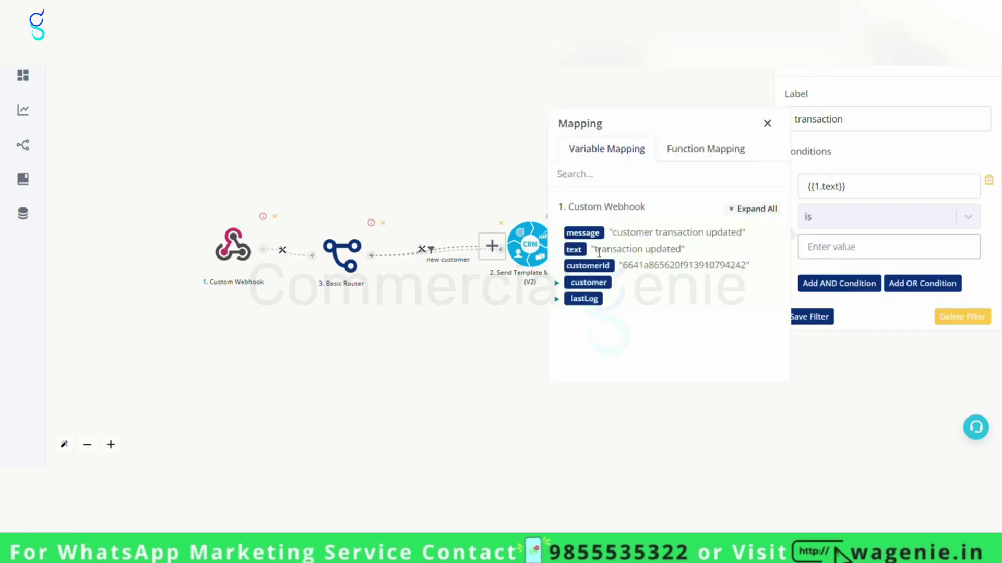
drag(600, 253, 684, 251)
key(ctrl+c)
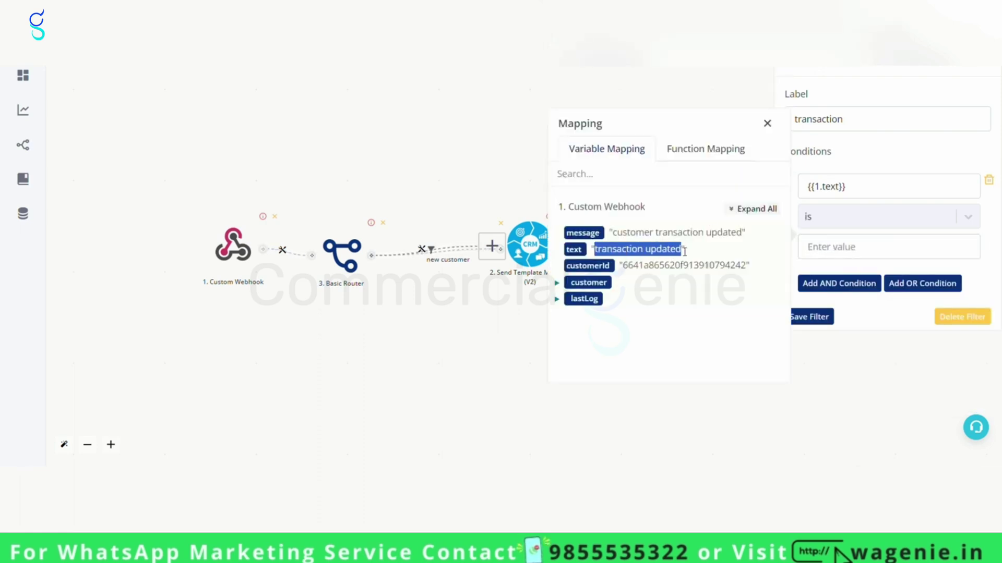
click(847, 249)
key(ctrl+v)
click(821, 318)
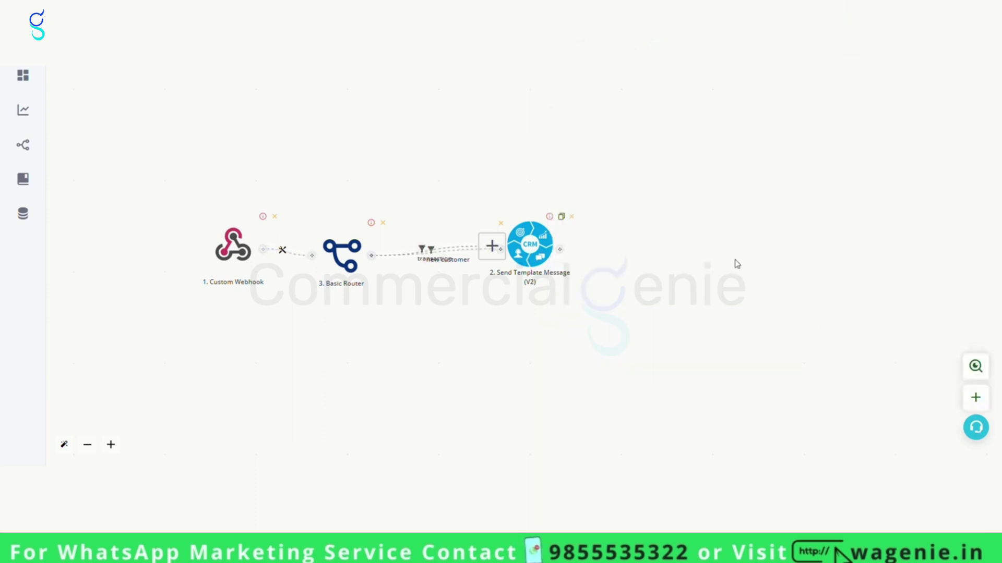
Attach a CRM Send Template Message (V2) step to the transaction branch.
click(492, 246)
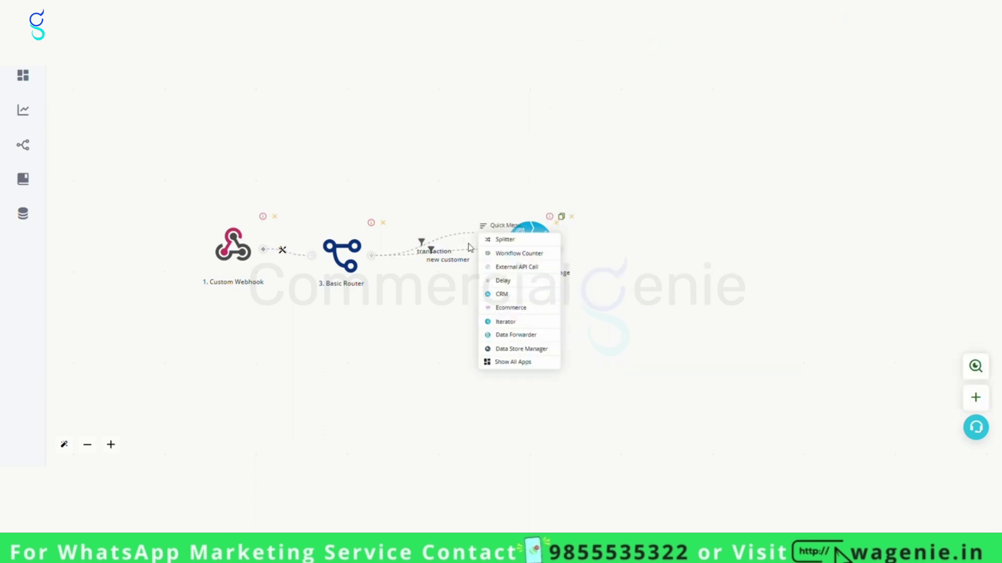
click(505, 295)
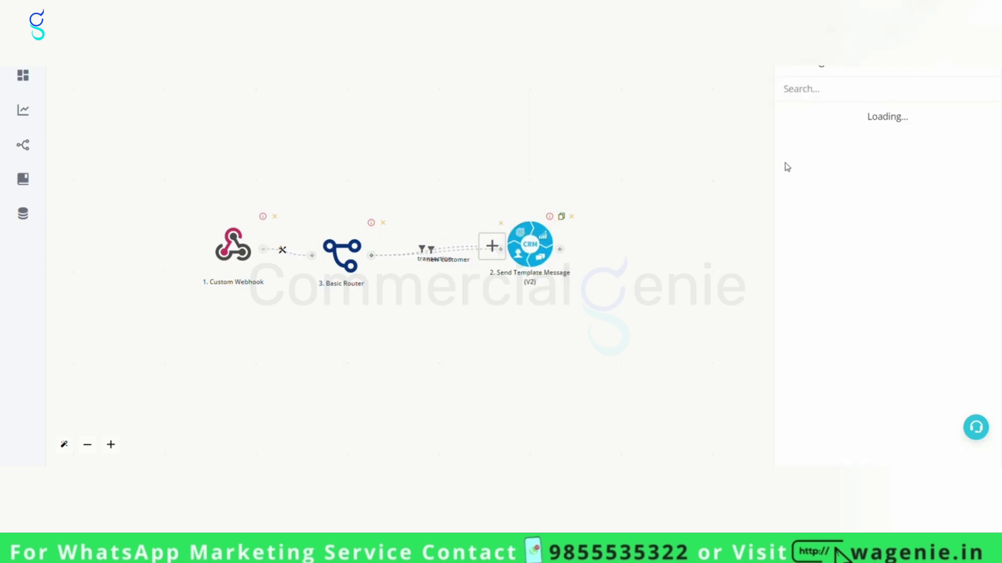
click(816, 280)
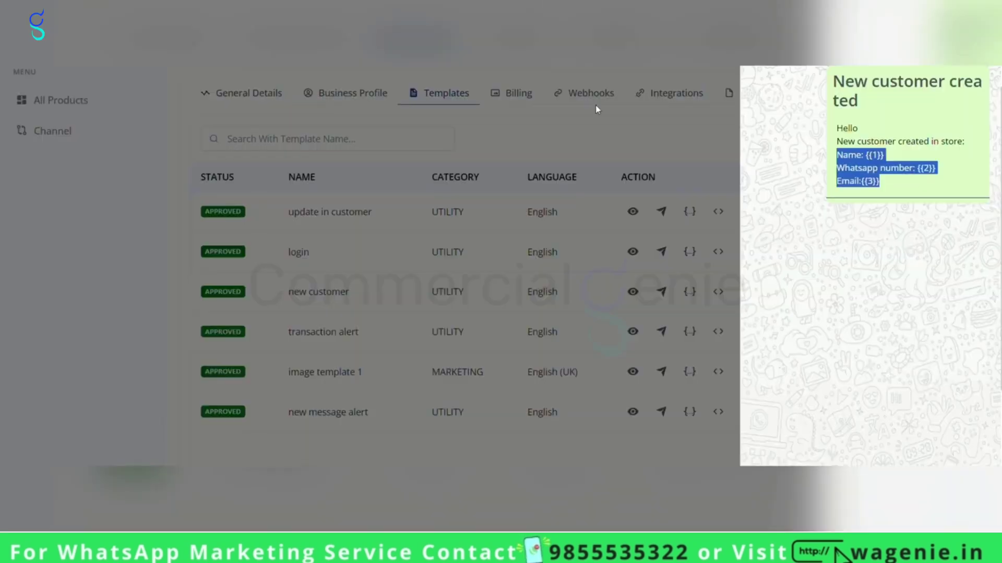
click(595, 105)
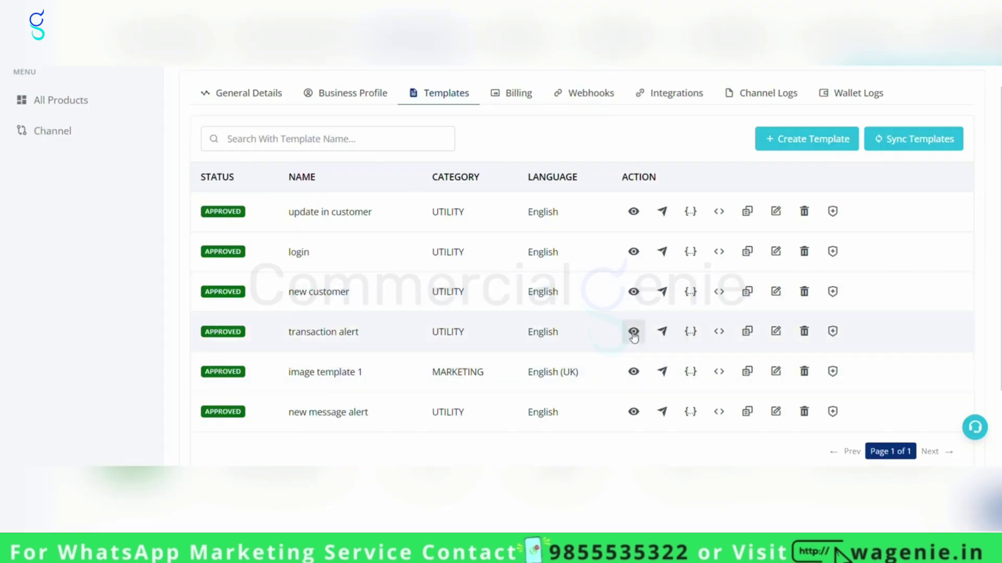
click(633, 334)
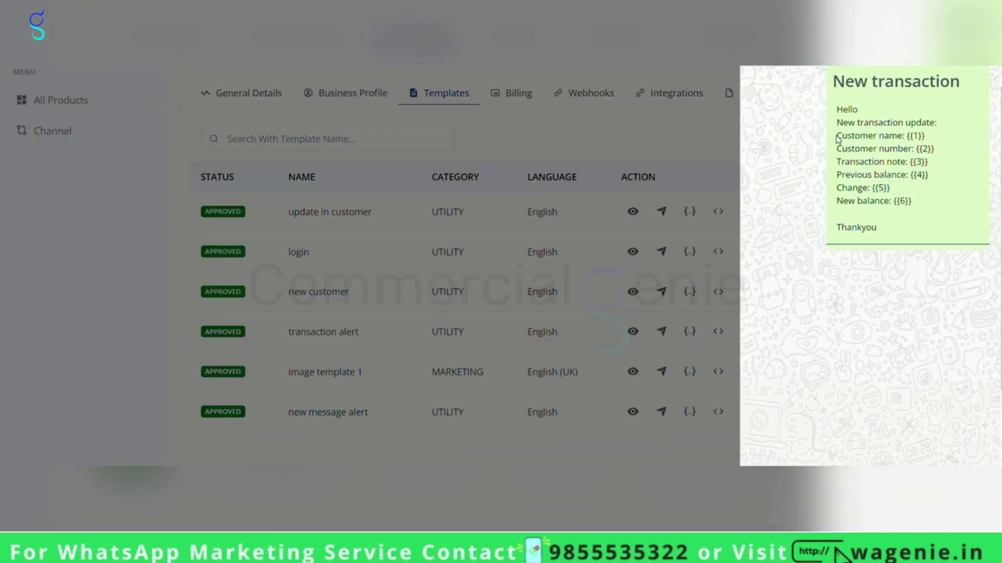
drag(836, 136, 923, 202)
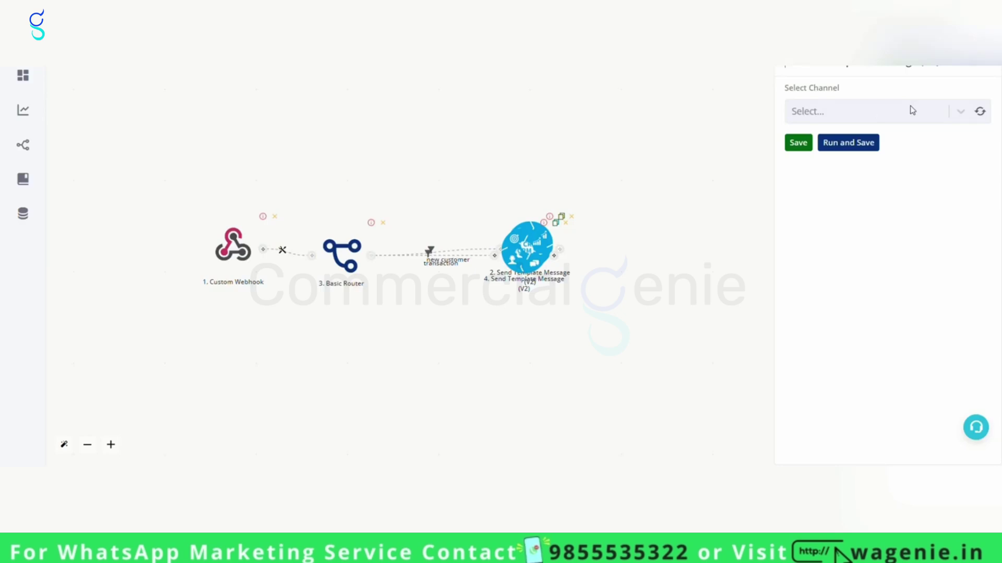
Send via the Acadewix channel with the transaction_alert en template to the recipient's WhatsApp number.
click(918, 110)
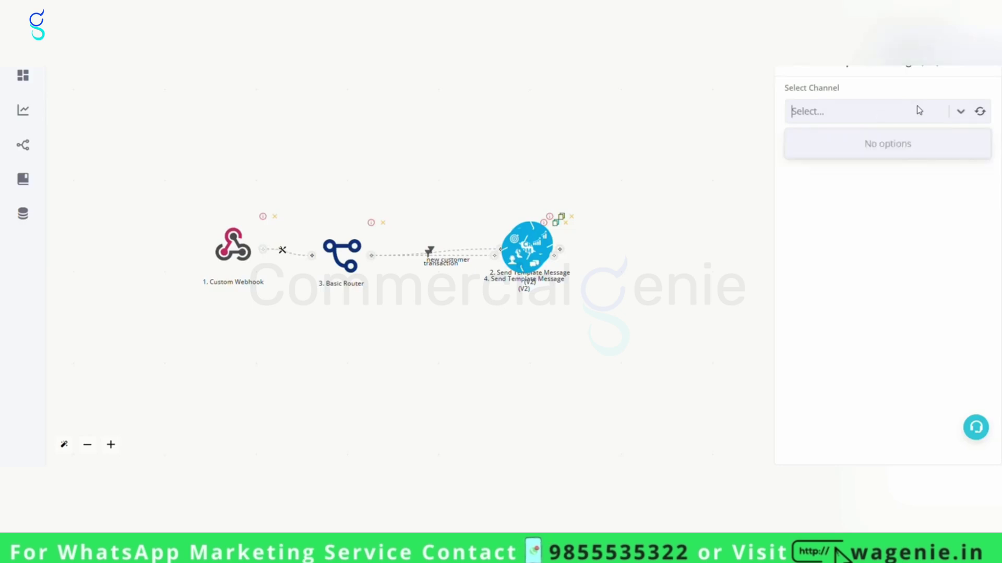
click(980, 111)
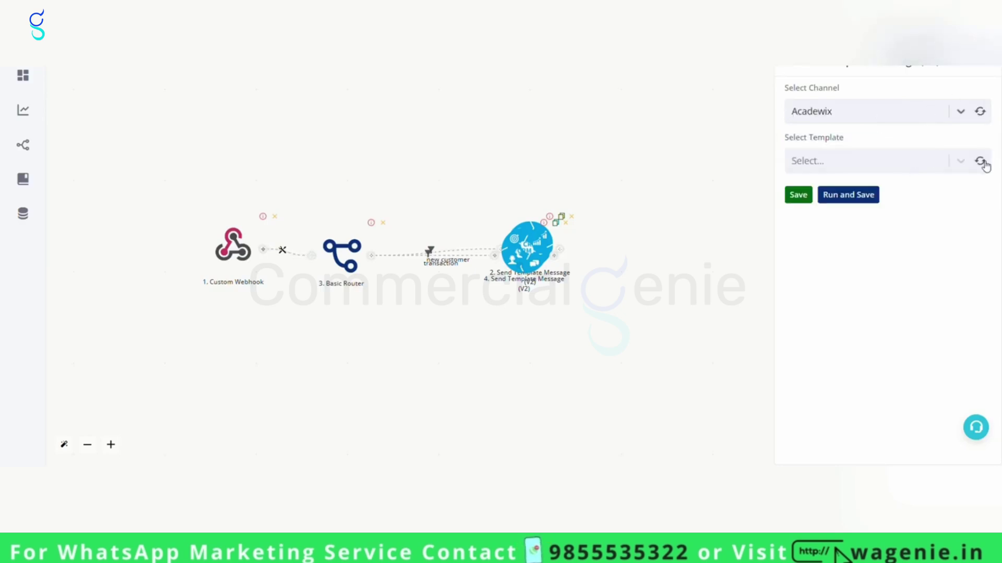
click(981, 162)
click(917, 219)
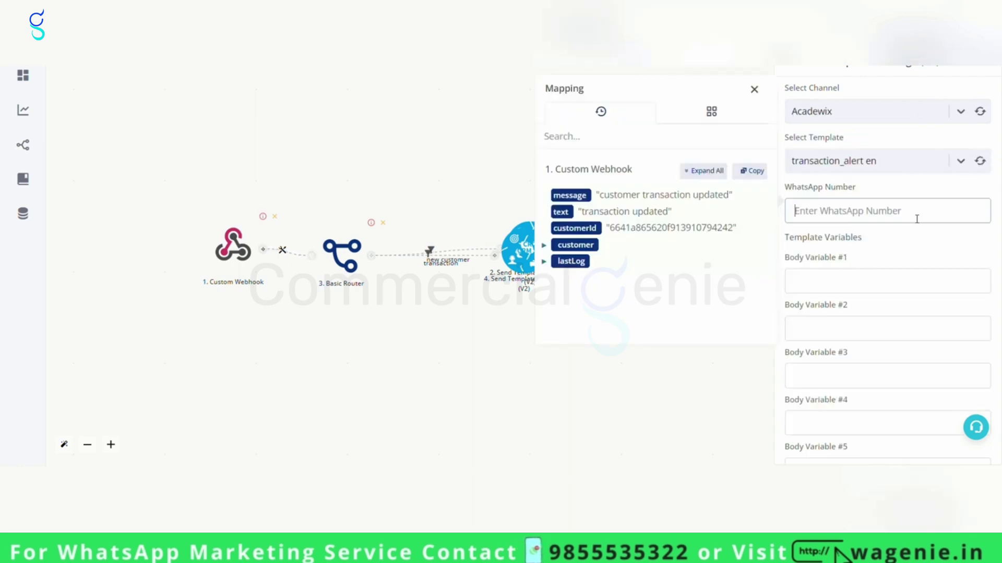
text(919999)
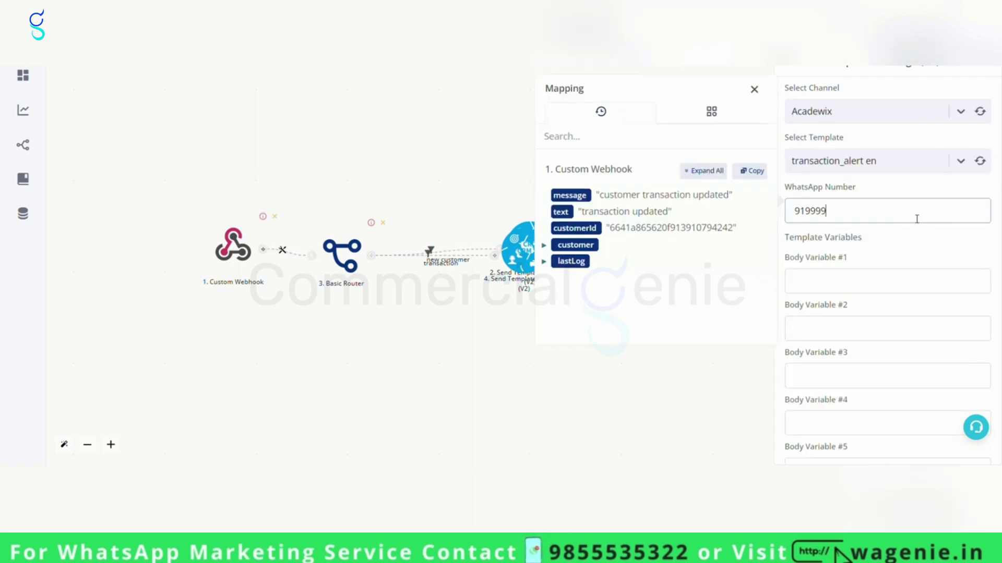
text(99999)
Map customer name to Body Variable #1 and customer waNumber to Body Variable #2.
click(831, 284)
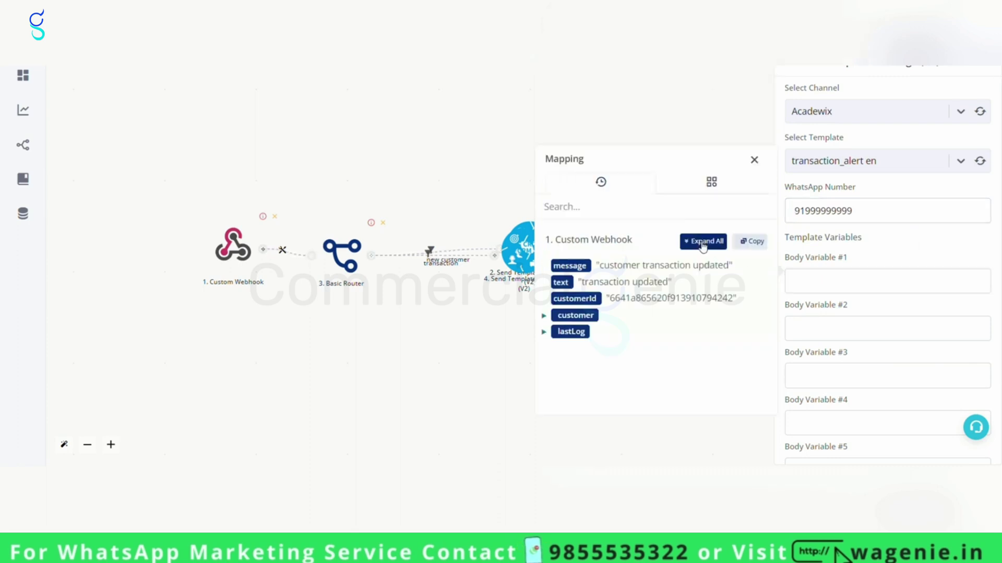
click(704, 241)
scroll(682, 318, down, 3)
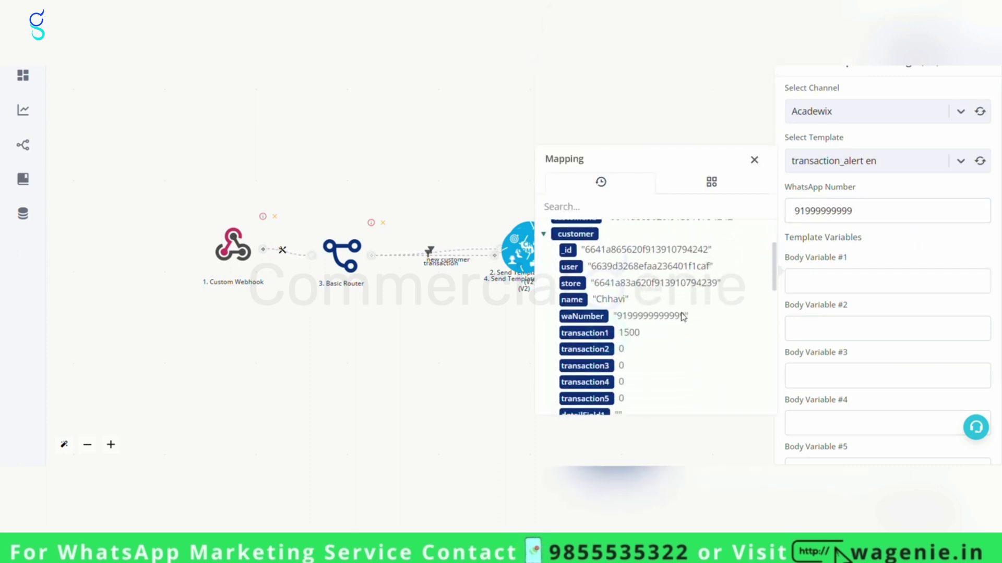
click(579, 299)
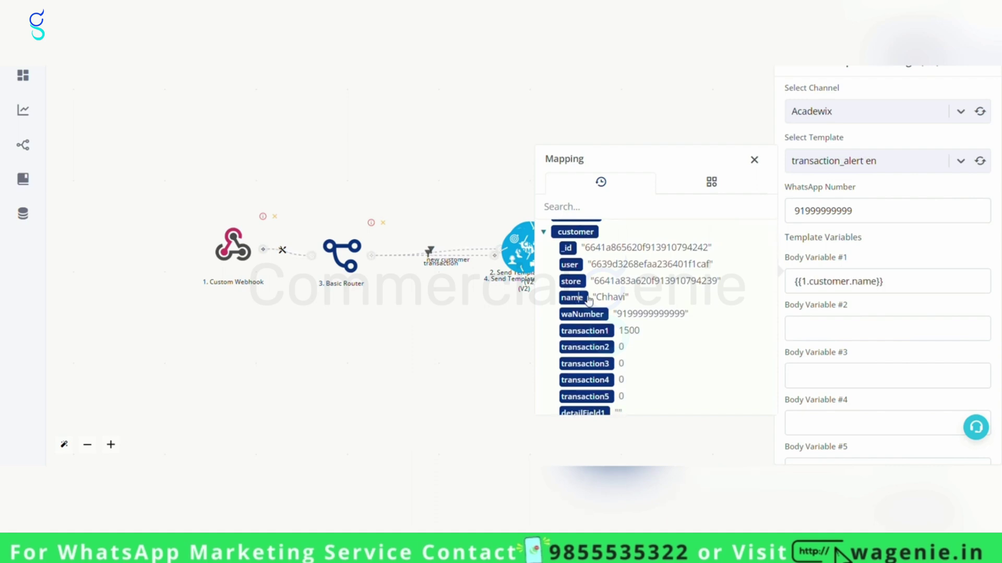
click(831, 339)
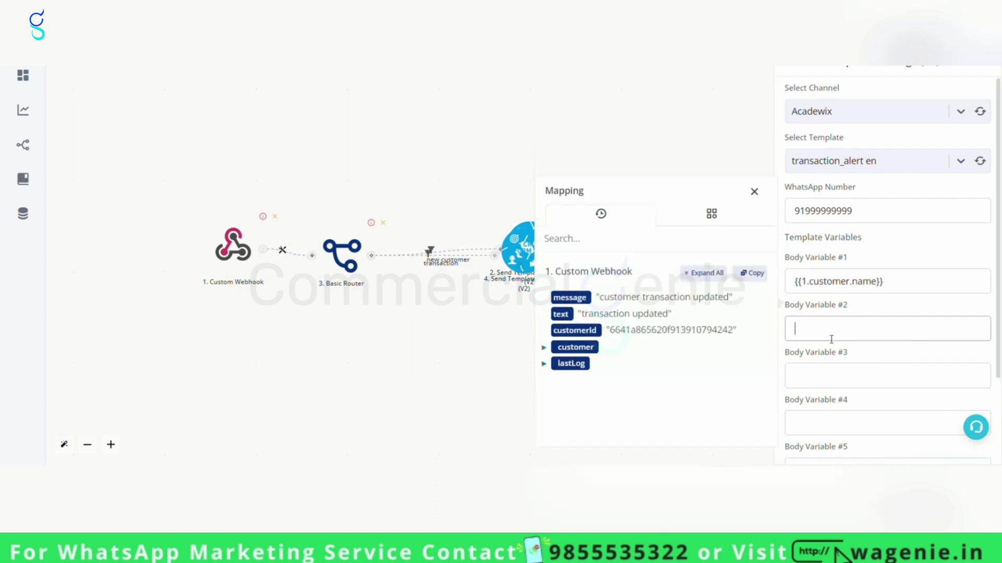
click(703, 273)
scroll(683, 345, down, 1)
scroll(682, 344, down, 2)
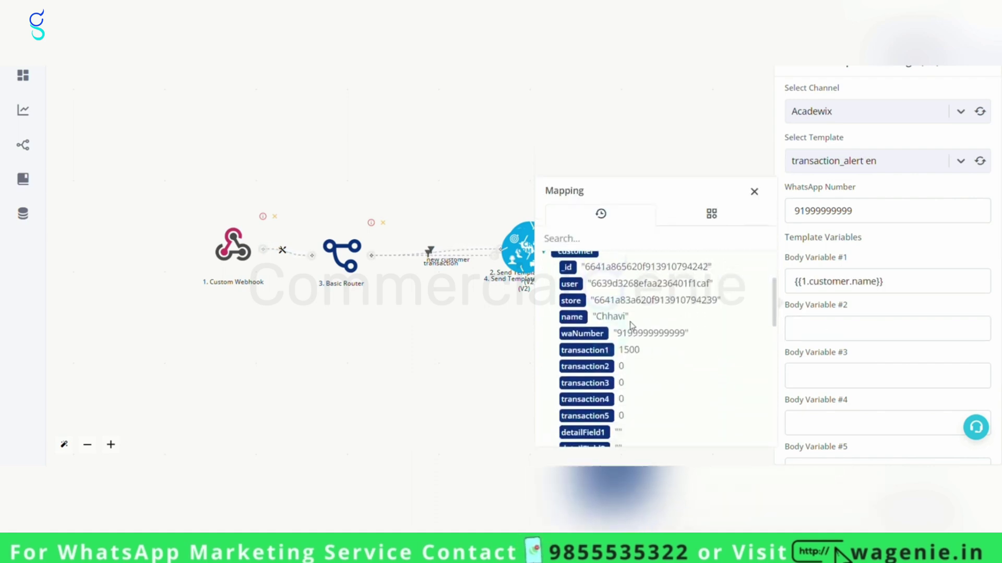
click(583, 333)
Map lastLog comment to Body Variable #3 and lastLog start to Body Variable #4.
click(866, 381)
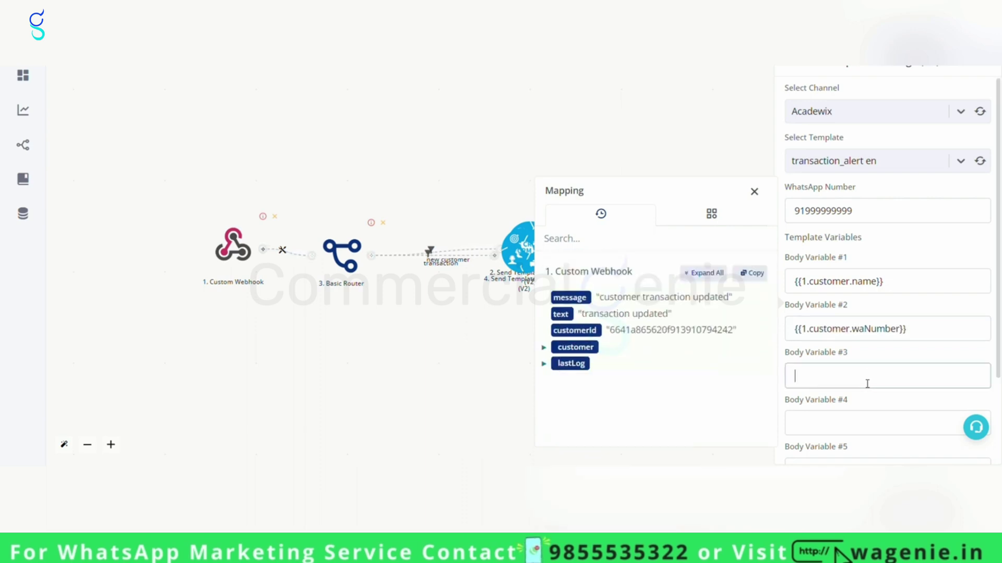
scroll(865, 384, down, 2)
click(705, 226)
scroll(671, 345, down, 1)
scroll(670, 345, down, 10)
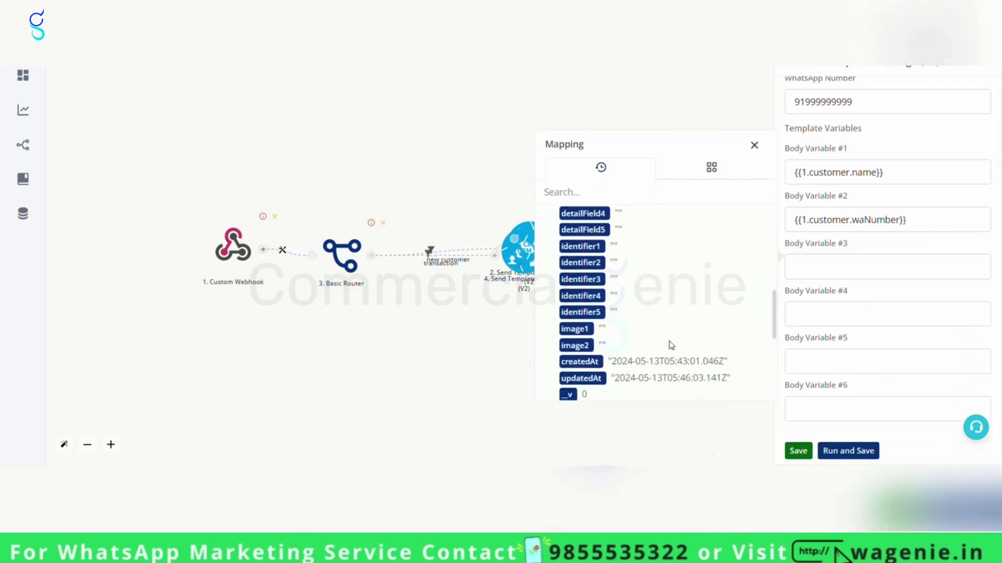
scroll(671, 346, down, 1)
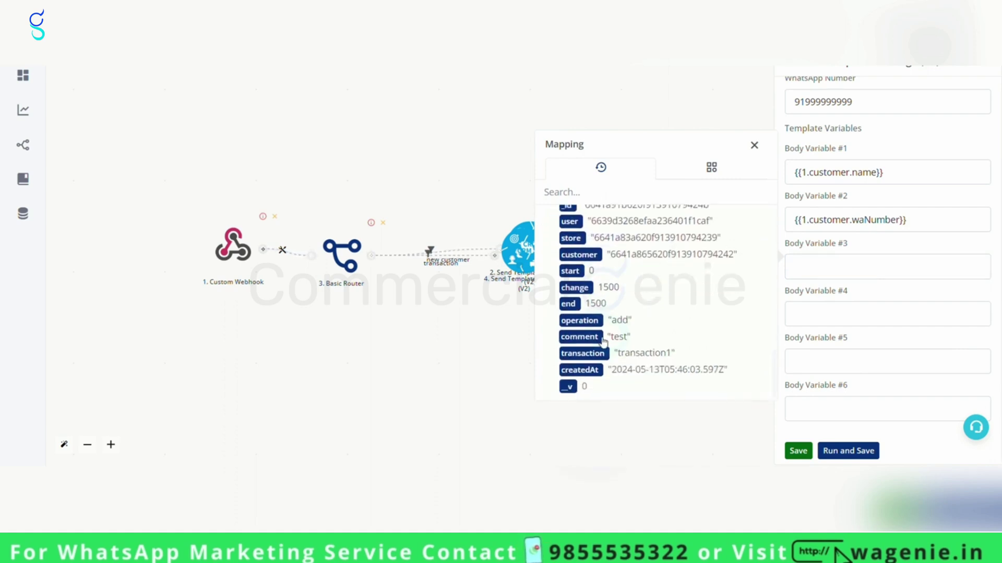
click(579, 337)
click(863, 321)
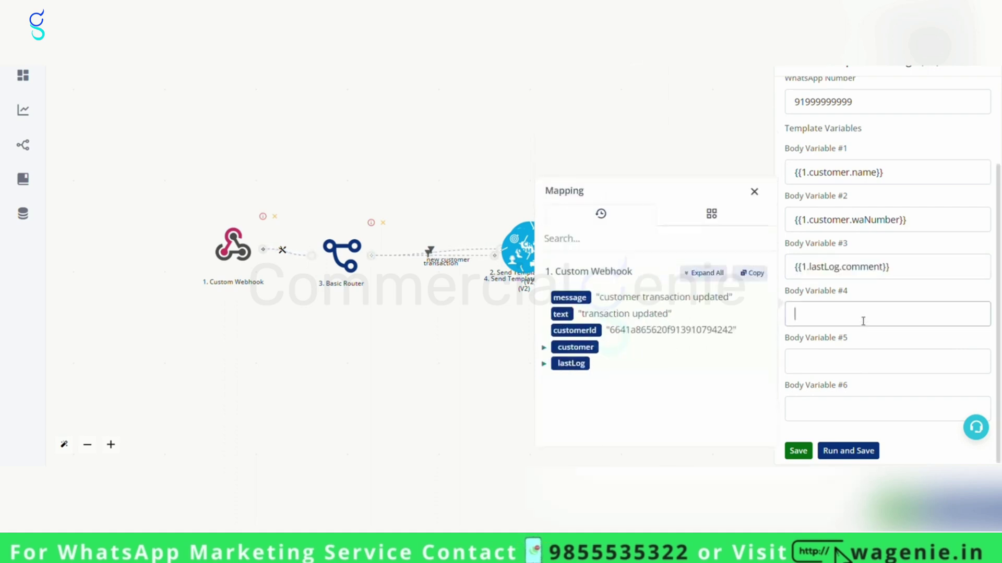
click(544, 365)
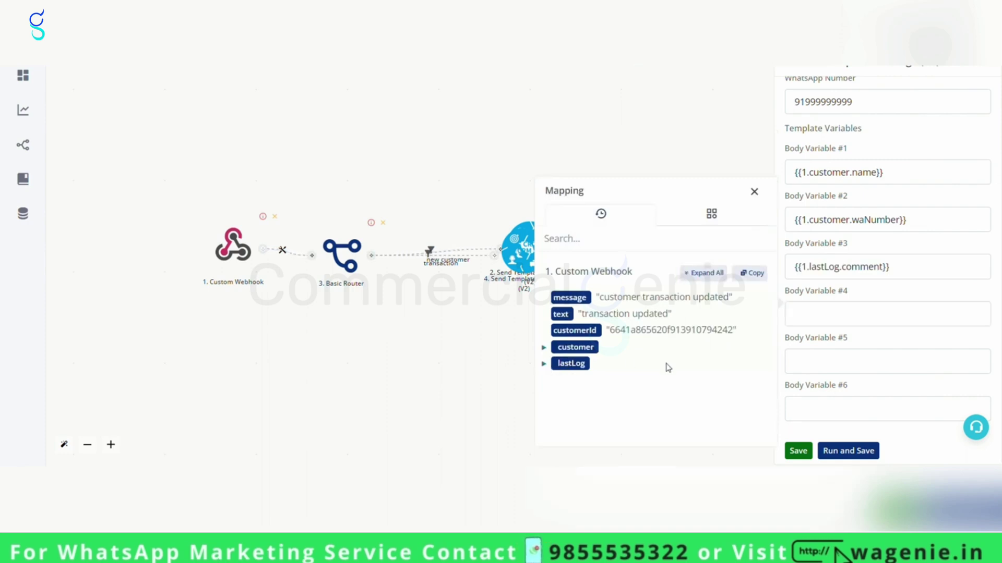
click(702, 274)
scroll(696, 332, down, 3)
scroll(697, 333, down, 5)
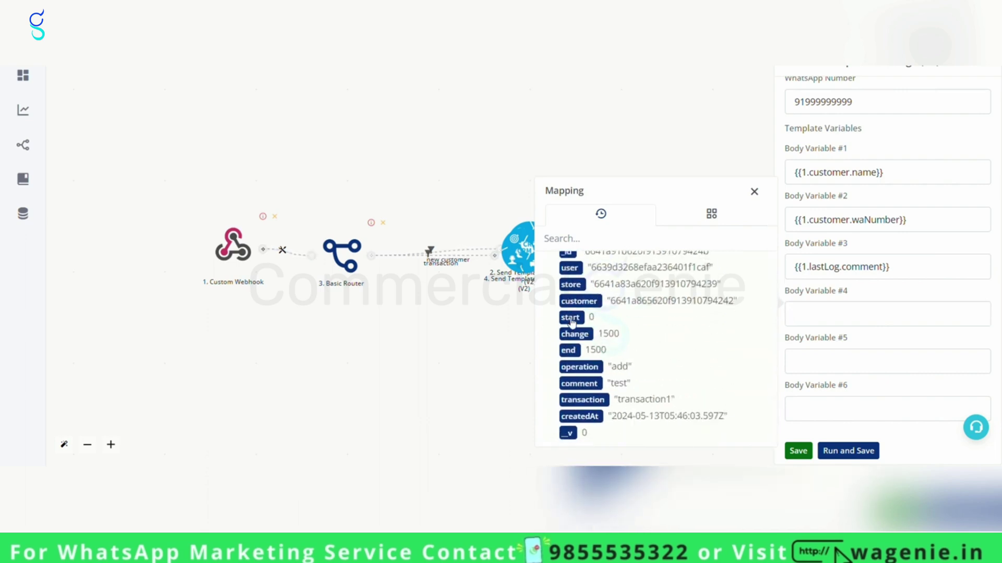
click(569, 318)
Map lastLog change and lastLog end to Body Variables #5 and #6, then save the step.
click(821, 362)
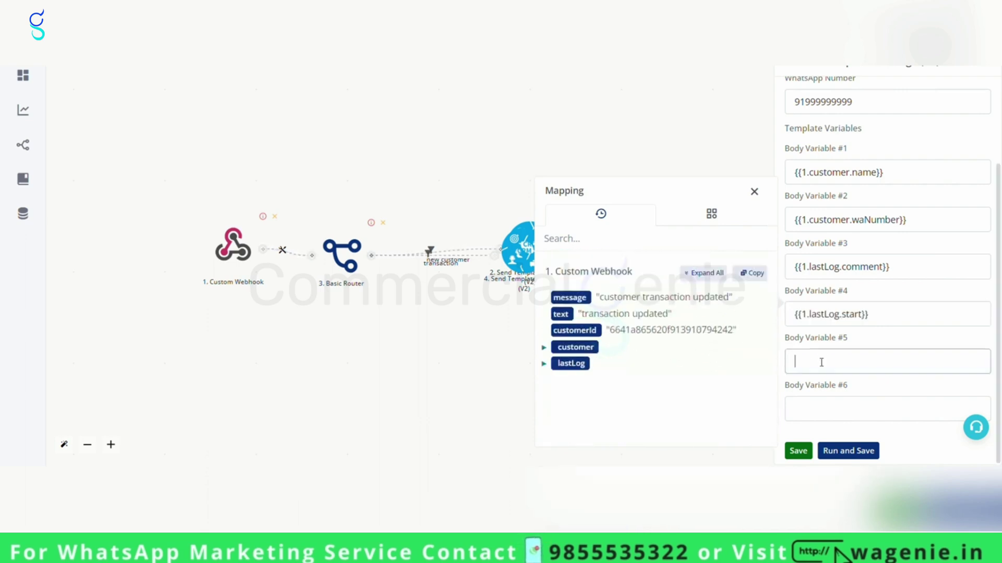
click(702, 273)
scroll(684, 347, down, 6)
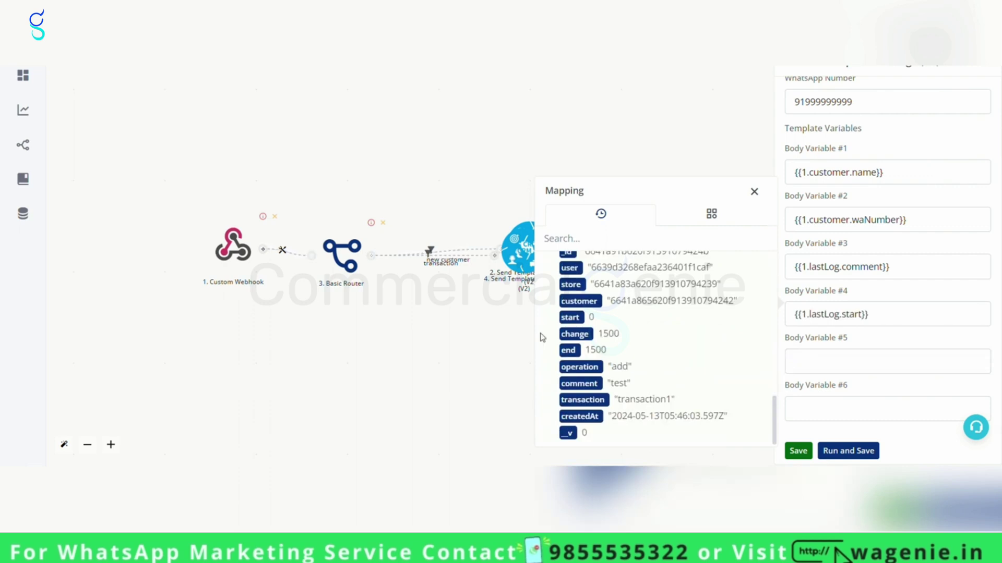
click(576, 334)
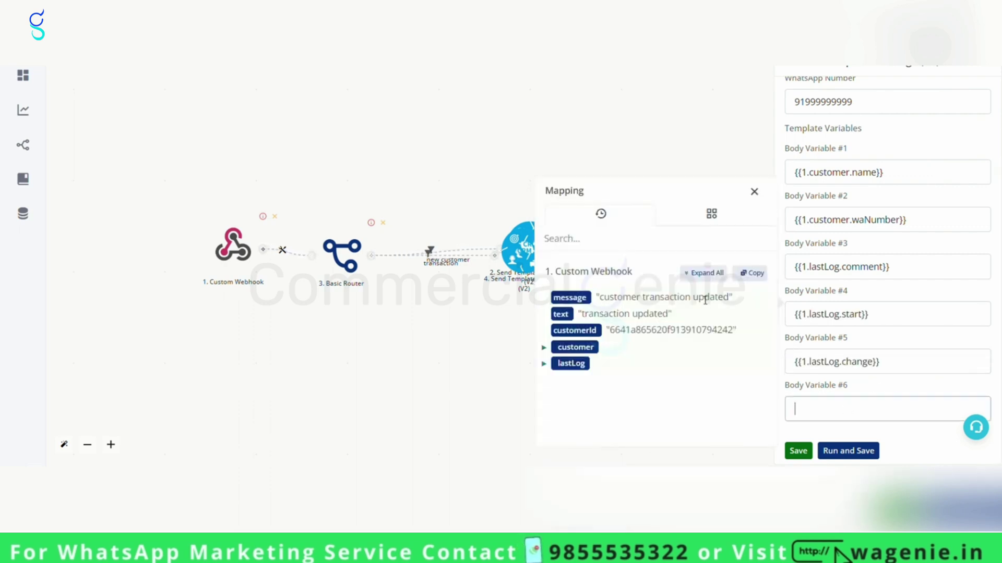
click(701, 272)
scroll(658, 345, down, 5)
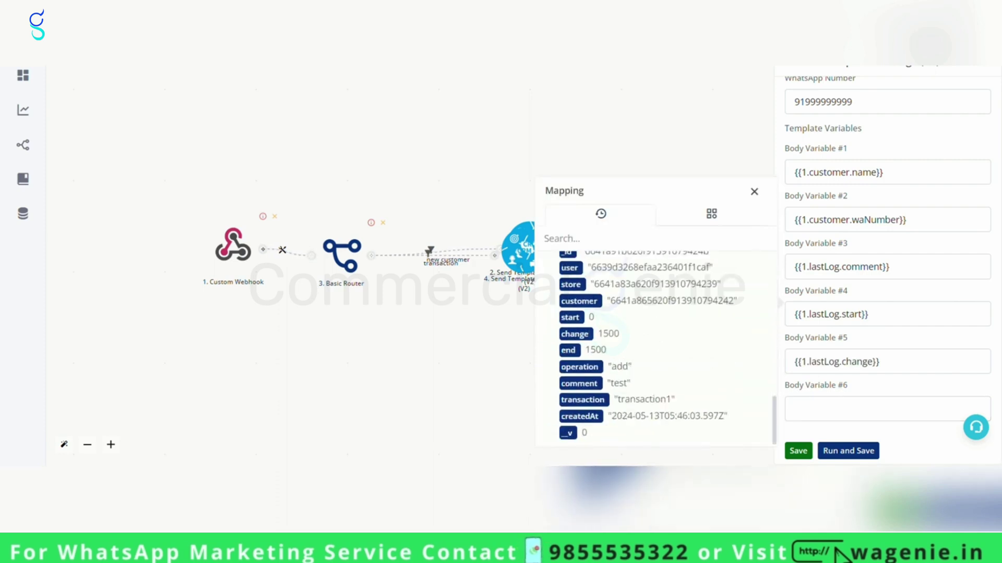
click(570, 354)
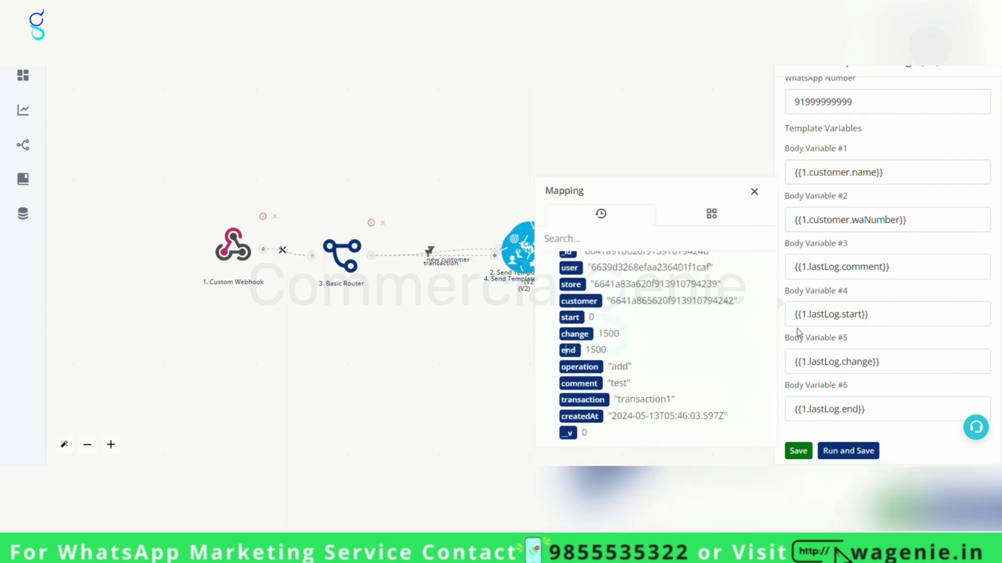
click(798, 452)
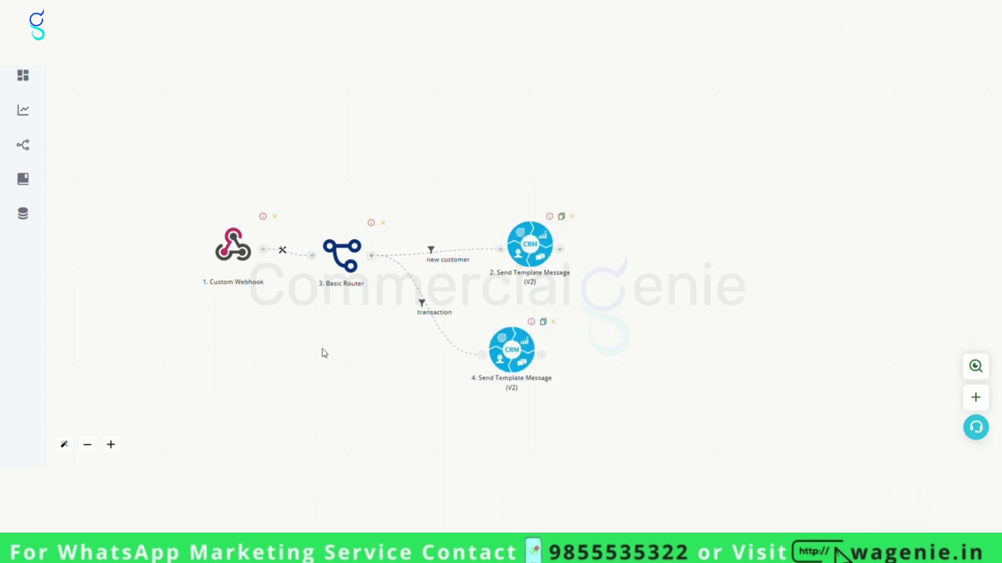
Put the Custom Webhook into capture mode to listen for incoming data.
click(235, 253)
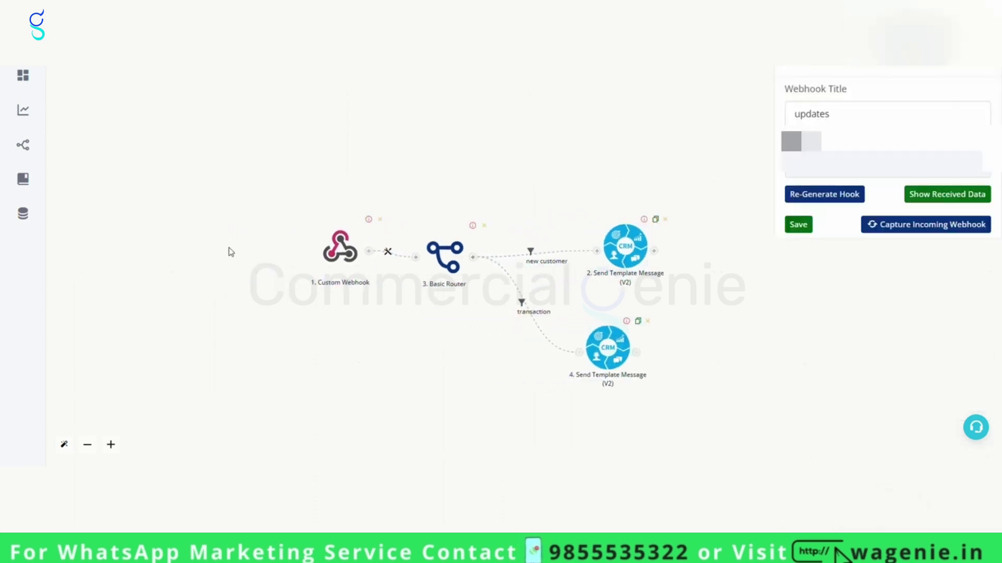
click(894, 225)
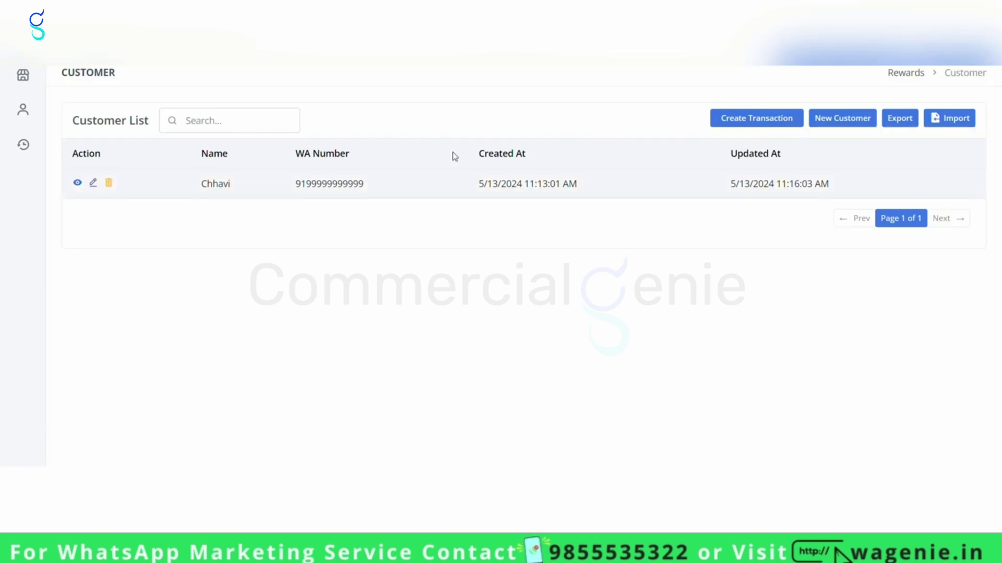
Edit the customer's record and enter an e-mail address in Identifier1.
click(96, 184)
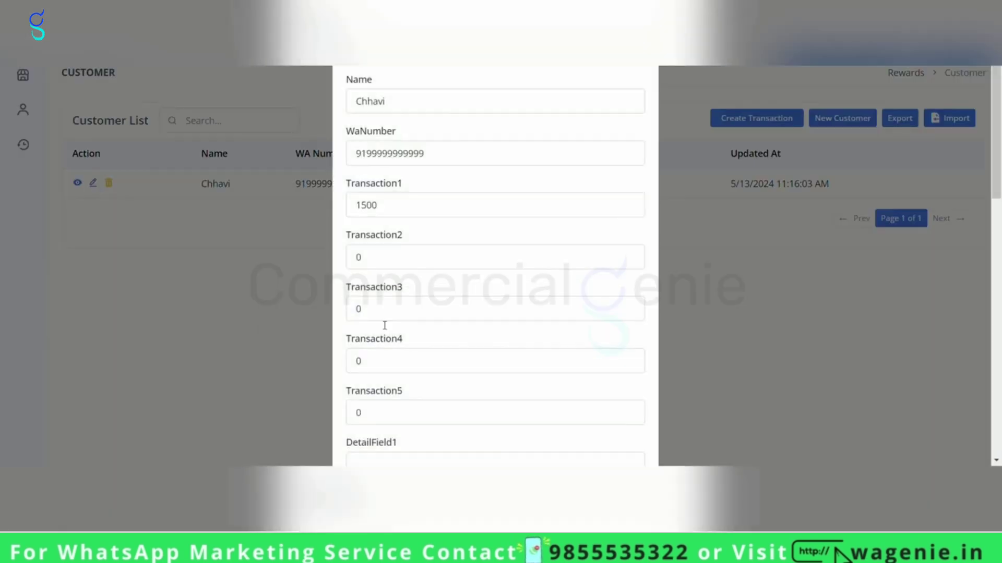
scroll(495, 303, down, 12)
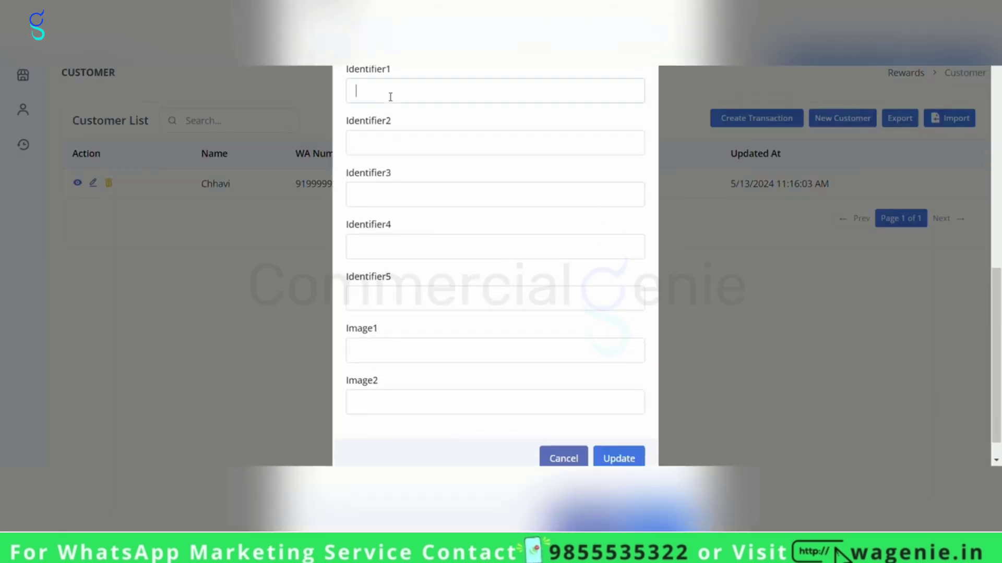
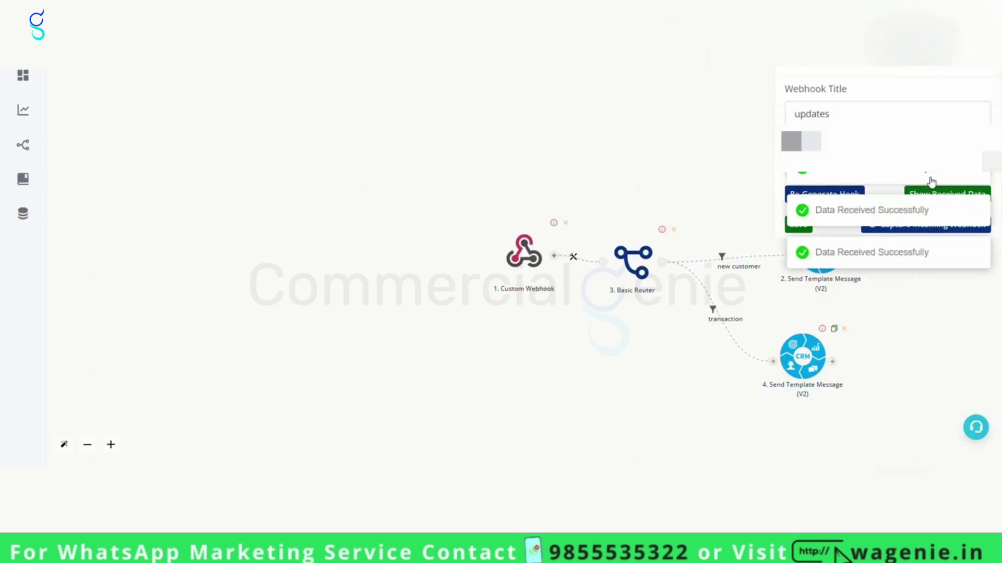
Review the captured 'customer updated' payload, save the webhook, and add a new router route.
click(941, 196)
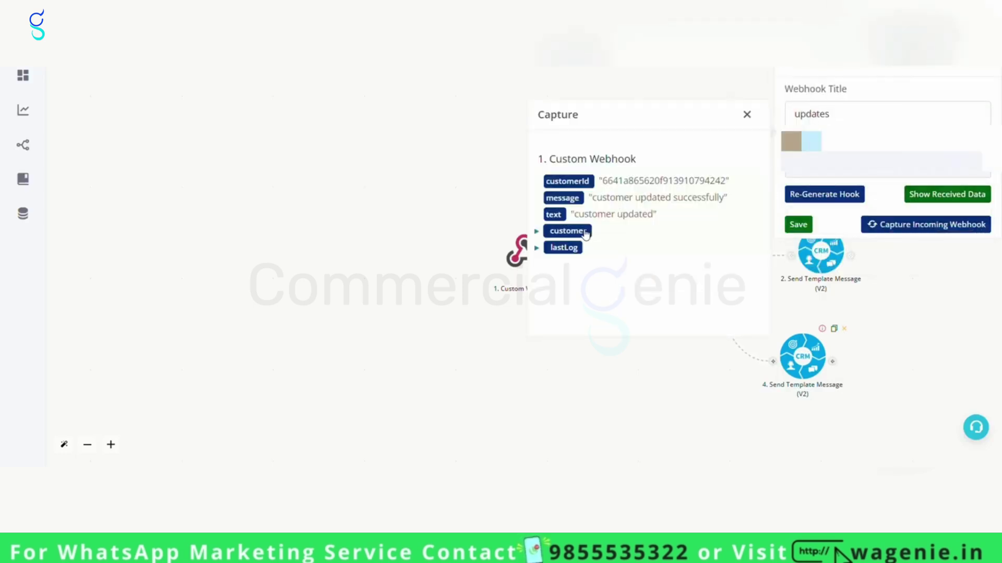
drag(592, 200, 729, 203)
click(746, 116)
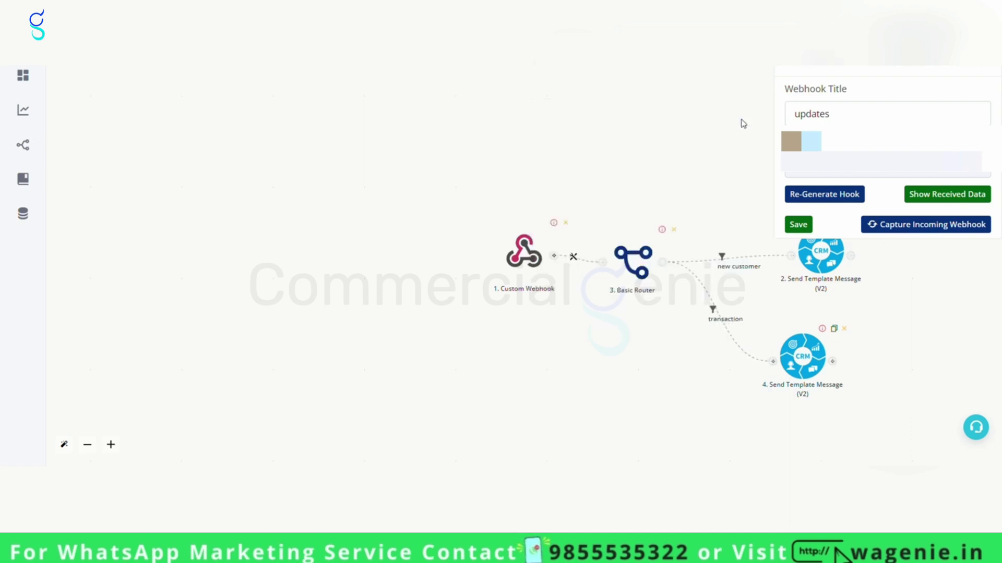
click(798, 225)
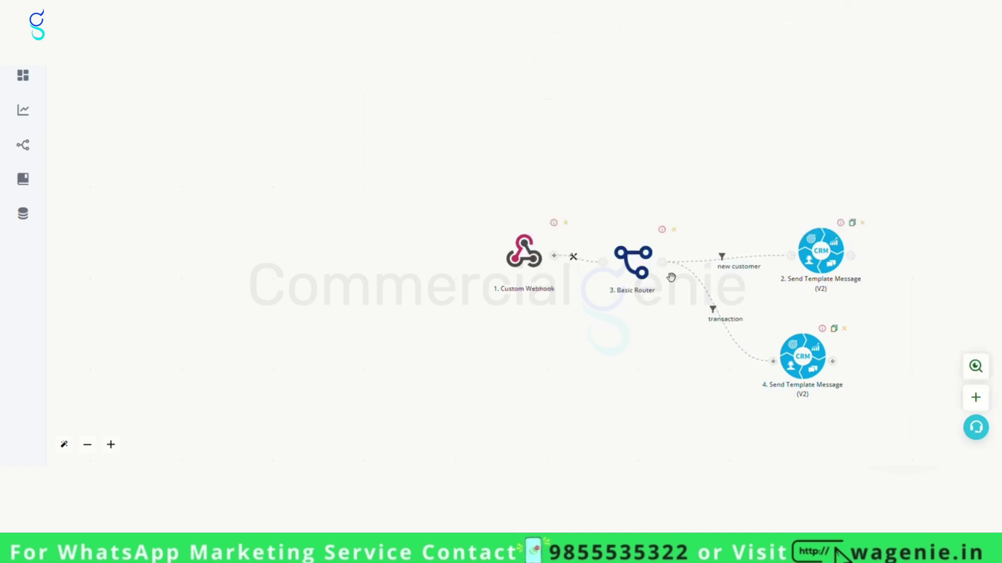
click(668, 267)
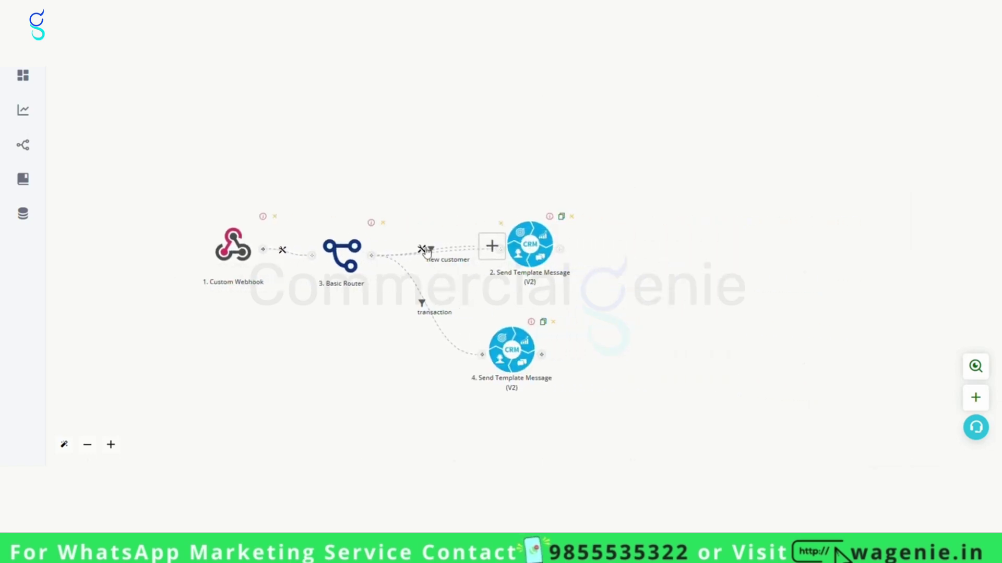
Filter the new route as 'update' where {{1.text}} is 'customer updated'.
click(424, 250)
click(441, 259)
click(827, 125)
text(update)
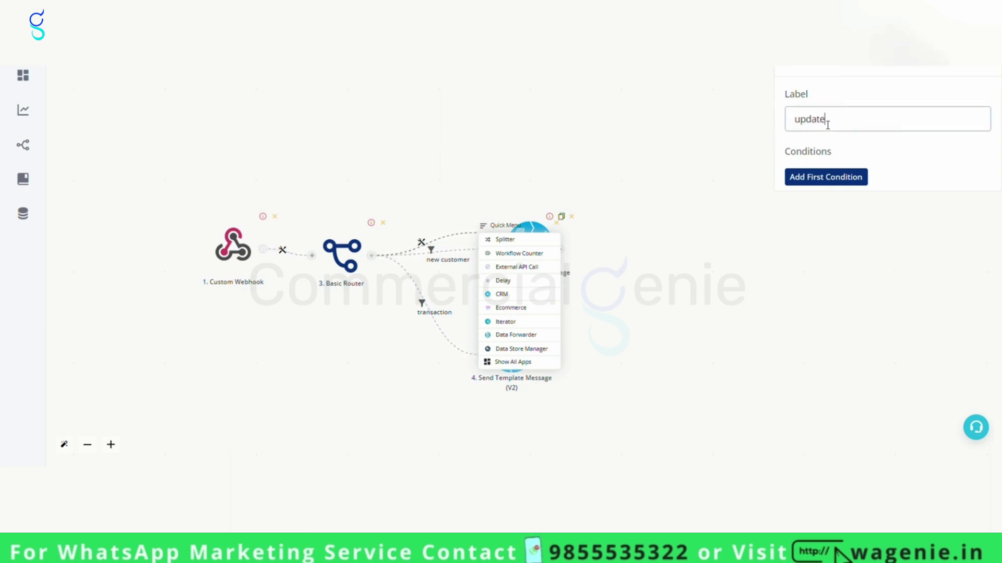
click(835, 177)
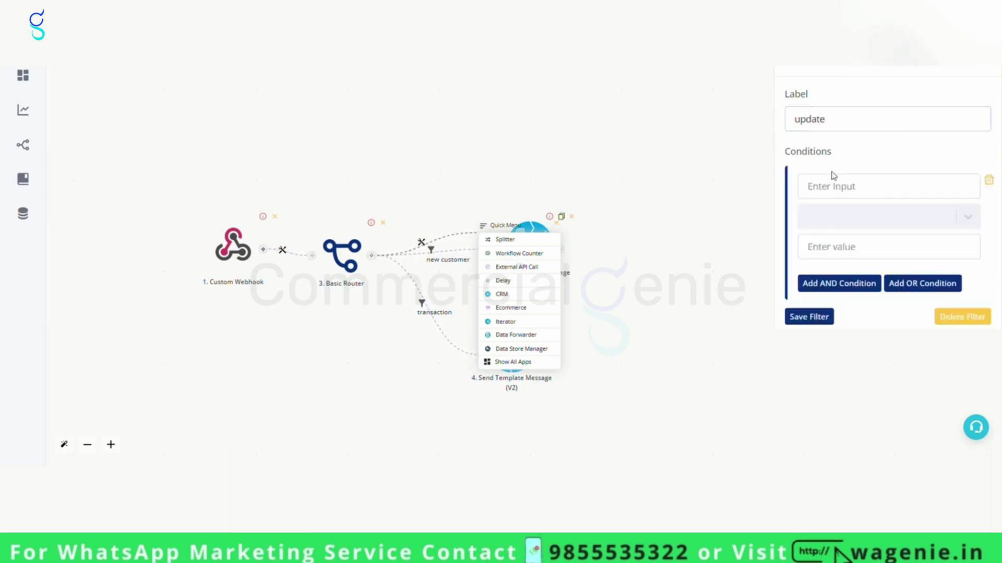
click(859, 189)
click(573, 206)
click(818, 213)
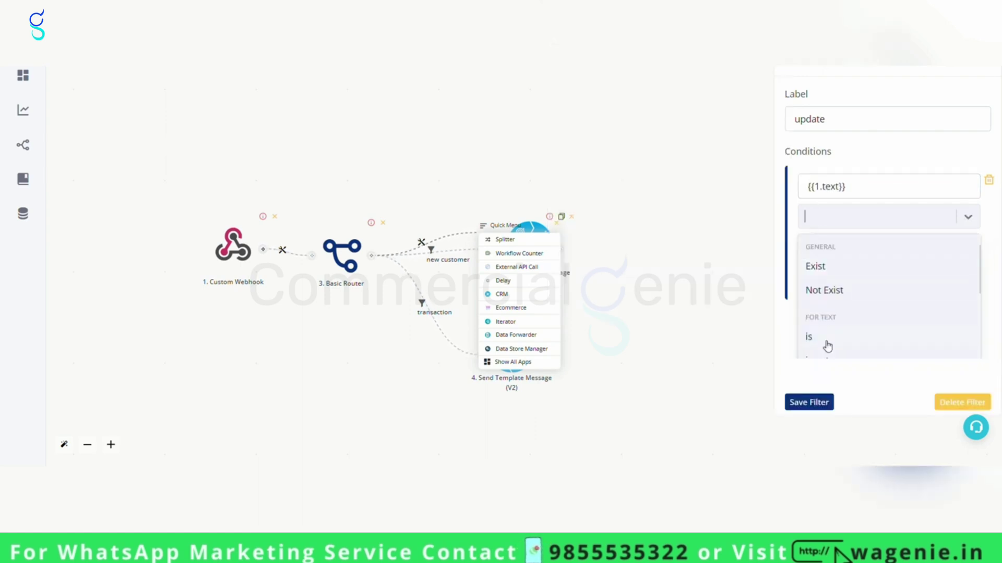
click(809, 338)
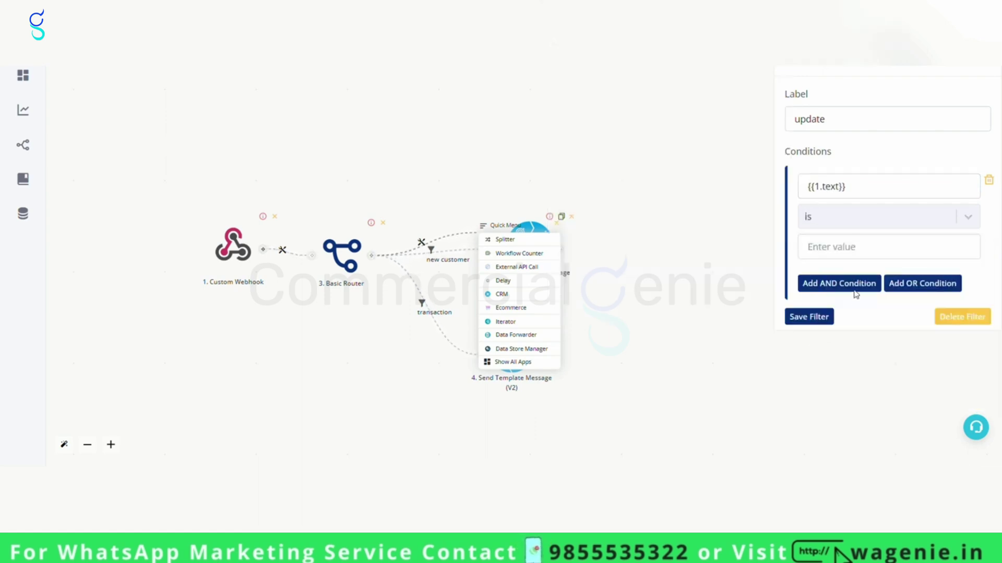
click(848, 249)
drag(595, 267, 679, 269)
key(ctrl+c)
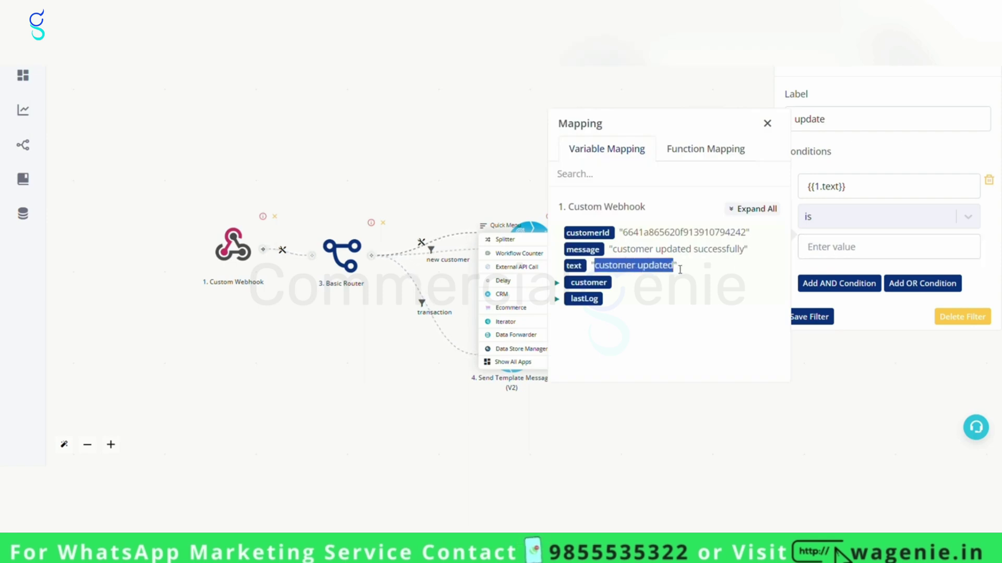
click(842, 259)
key(ctrl+v)
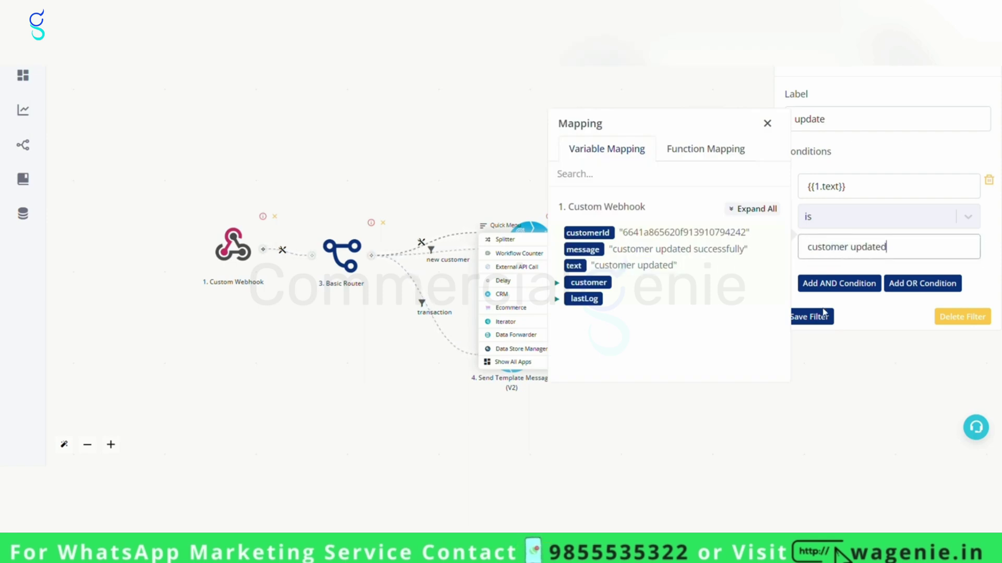
click(819, 316)
Attach a CRM Send Template Message (V2) step to the update route.
click(492, 246)
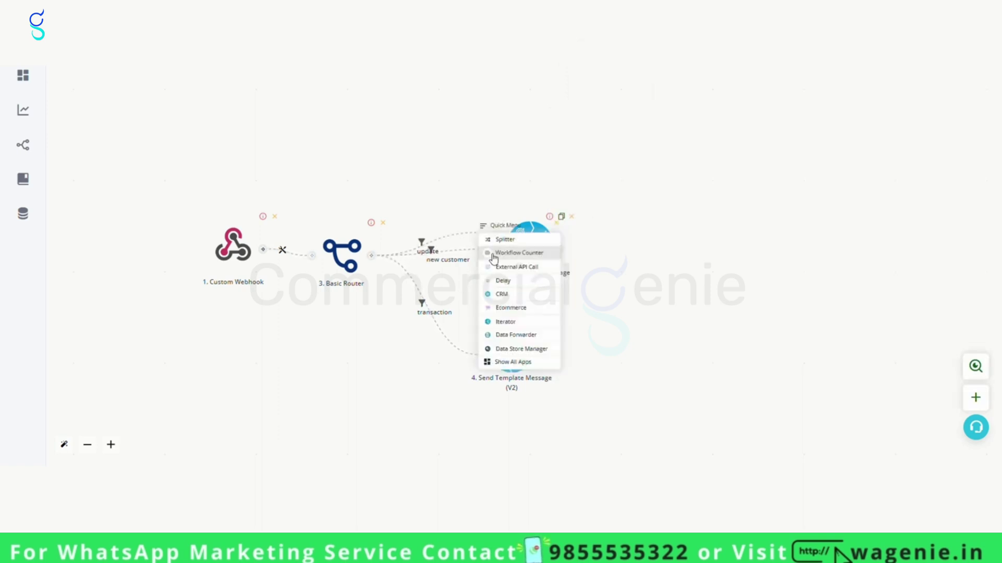
click(514, 296)
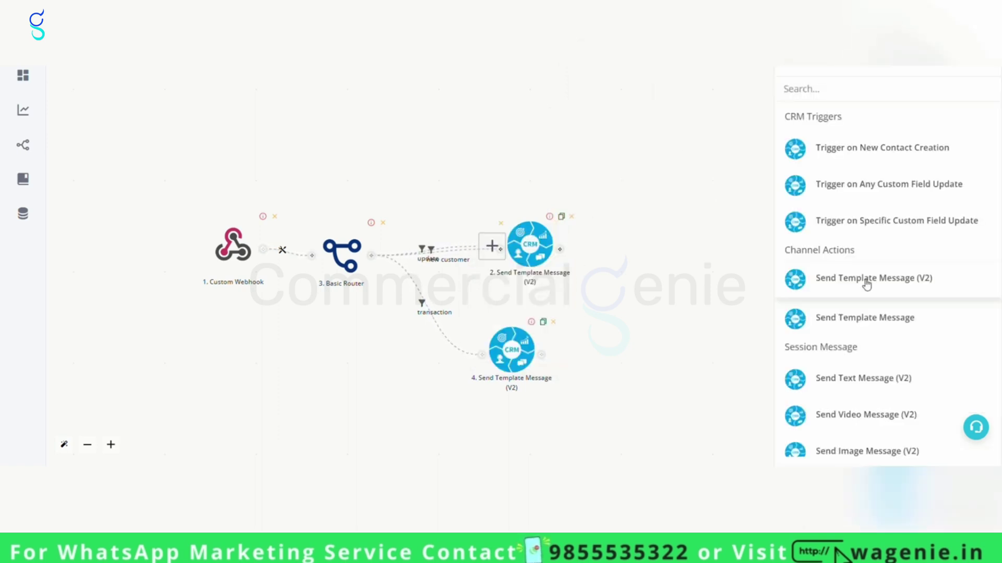
click(846, 269)
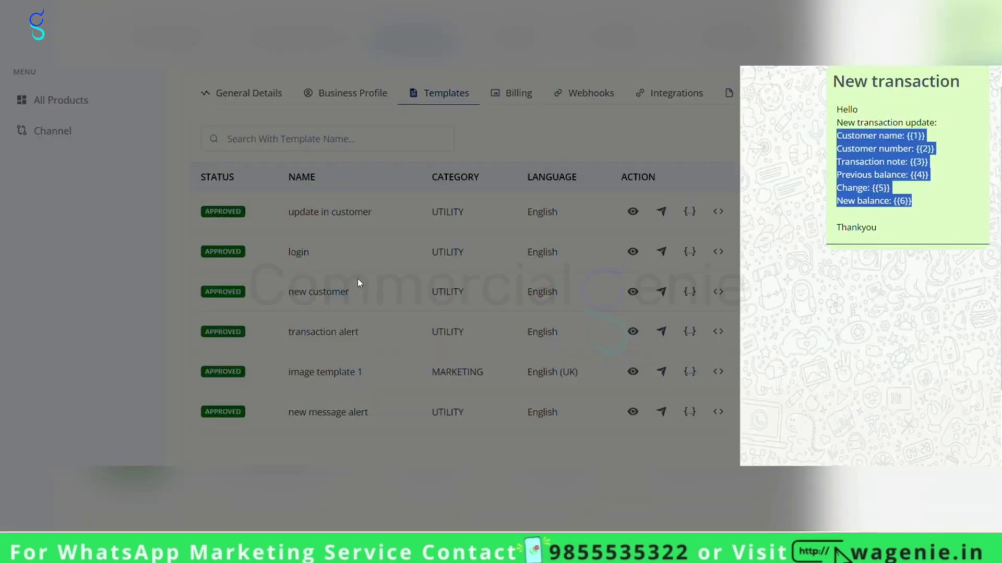
click(358, 279)
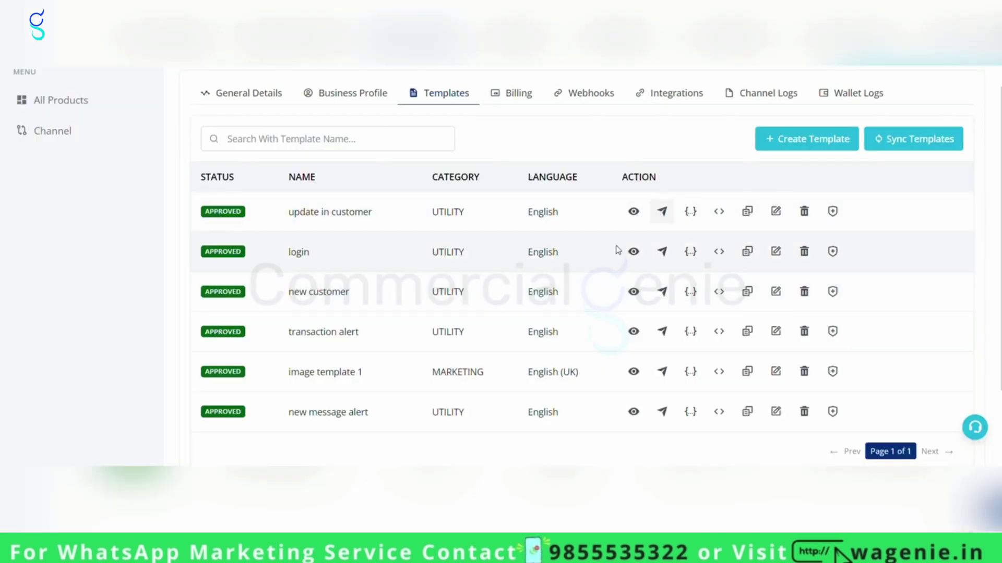
Preview the 'update in customer' template to read its heading and greeting.
click(634, 212)
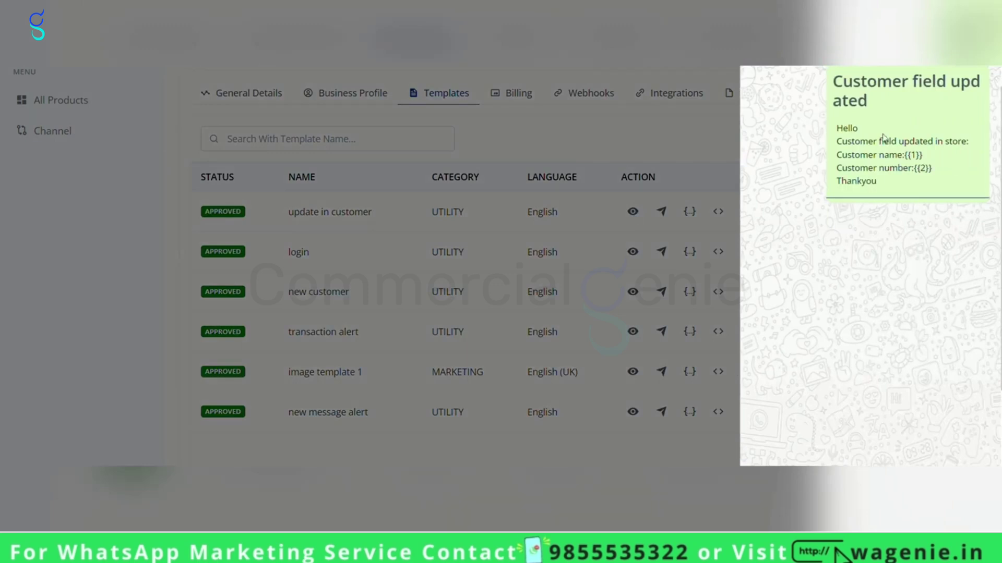
drag(835, 82, 925, 169)
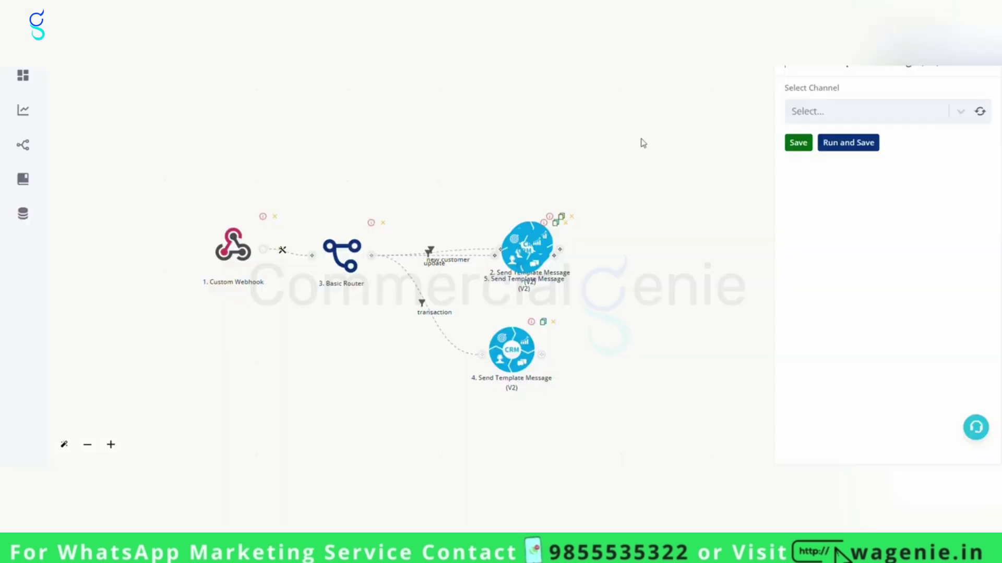
Choose the Acadewix channel and update_in_customer template, and enter the recipient's WhatsApp number.
click(980, 111)
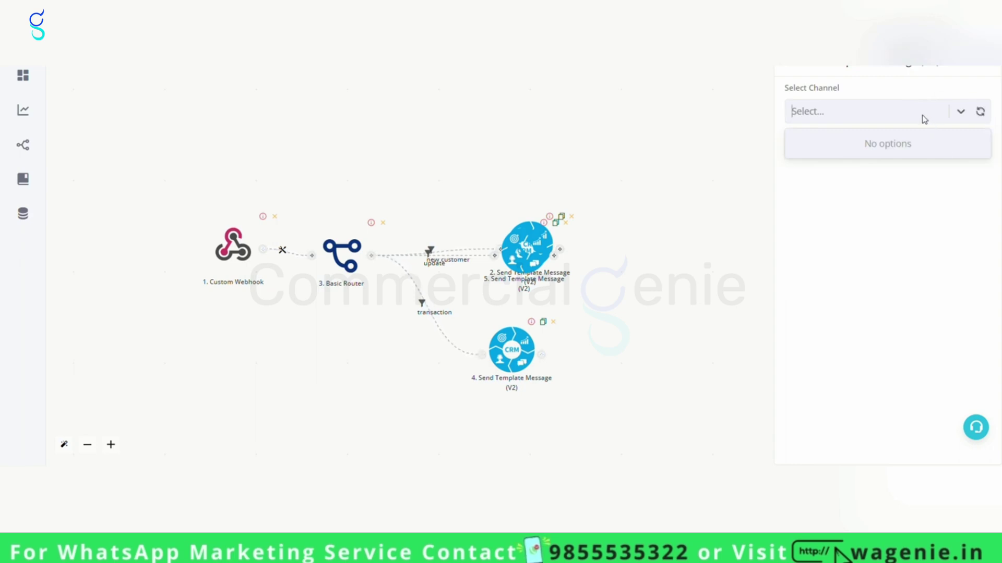
click(979, 162)
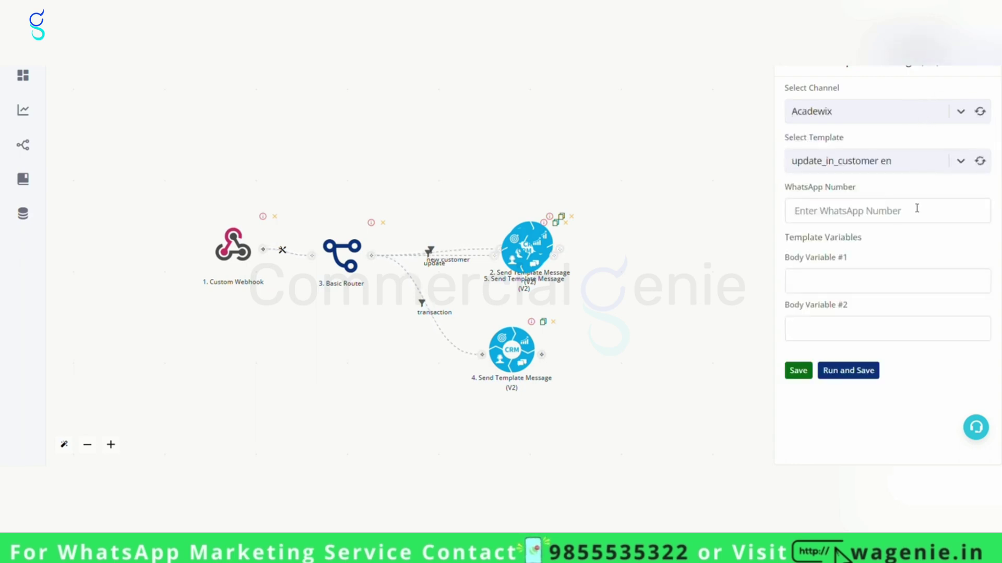
text(919)
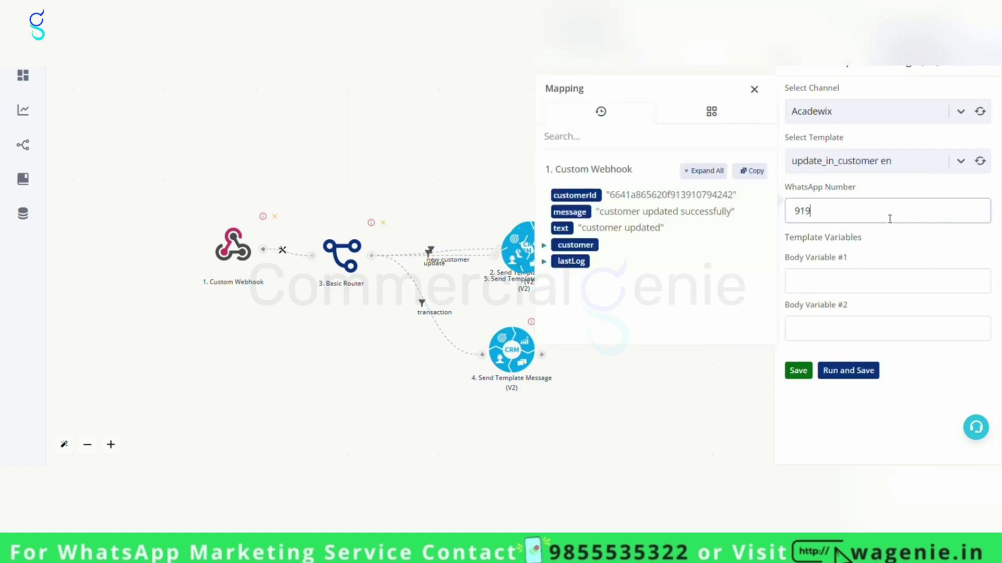
text(99999999)
Map customer name and waNumber to the body variables, save, and stack the branches in a column.
click(846, 290)
click(698, 241)
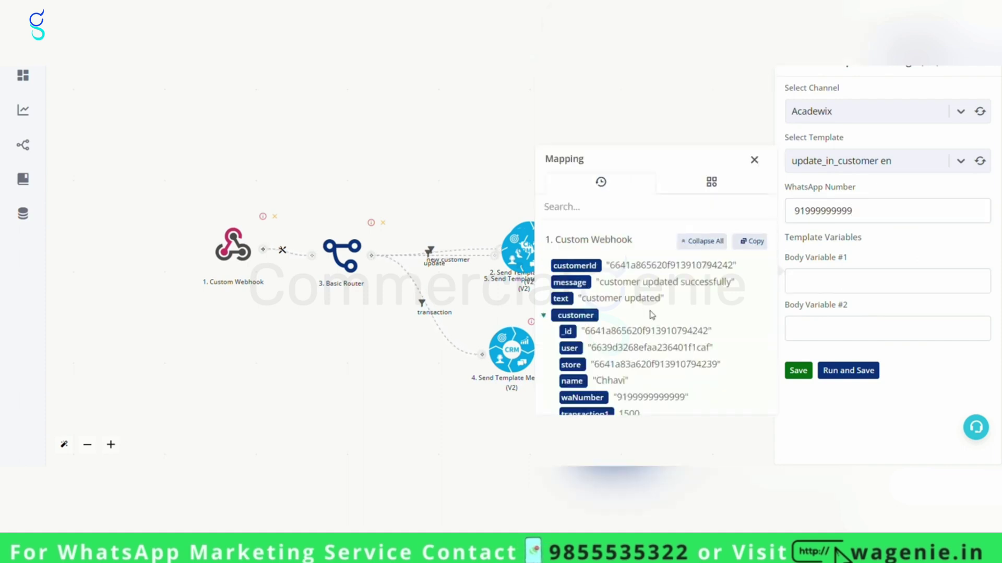
scroll(652, 314, down, 5)
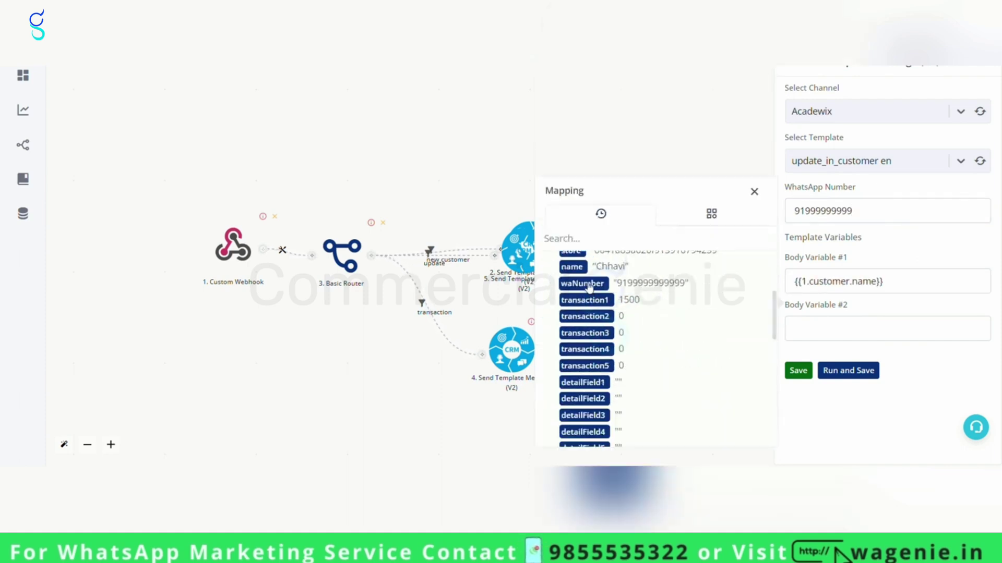
click(582, 283)
click(794, 371)
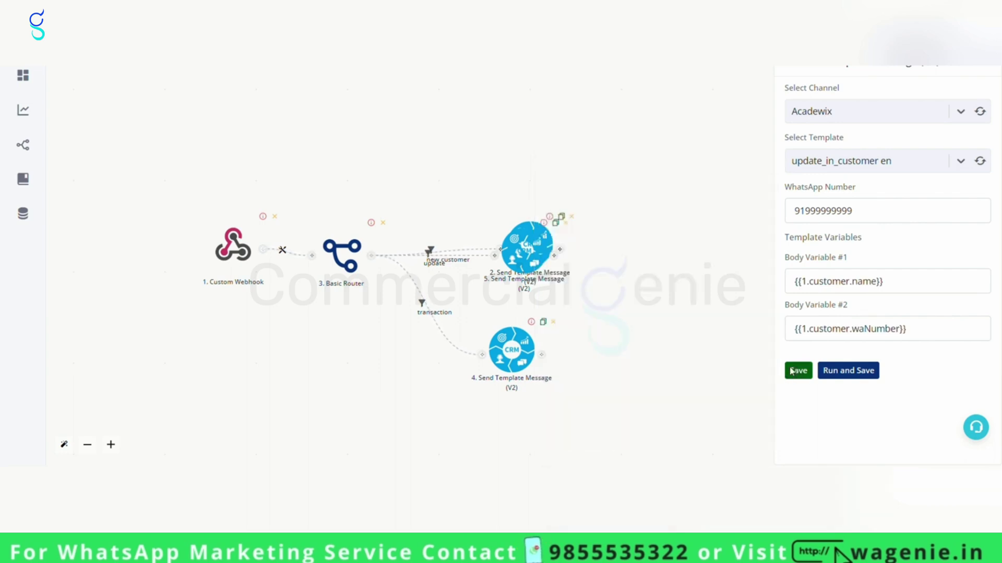
drag(545, 259, 510, 458)
drag(644, 270, 899, 184)
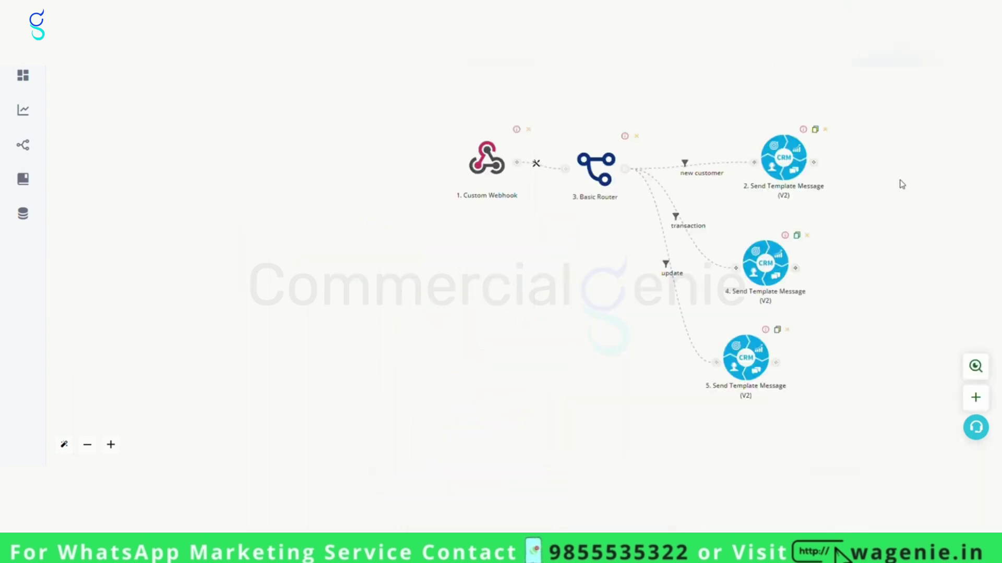